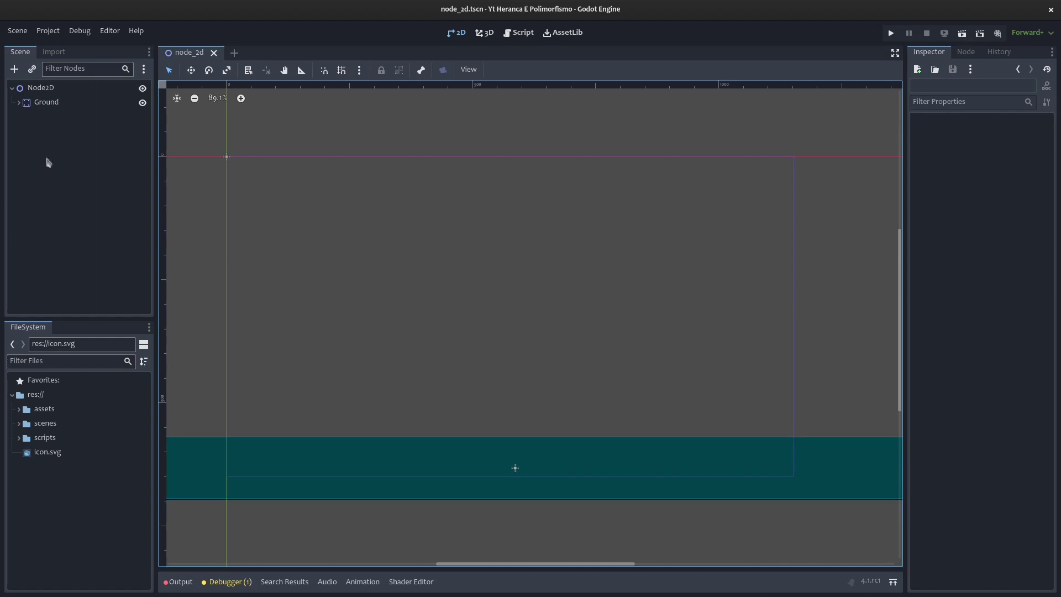
# - Create a Player node under the root Node2D
pyautogui.click(36, 89)
pyautogui.click(14, 70)
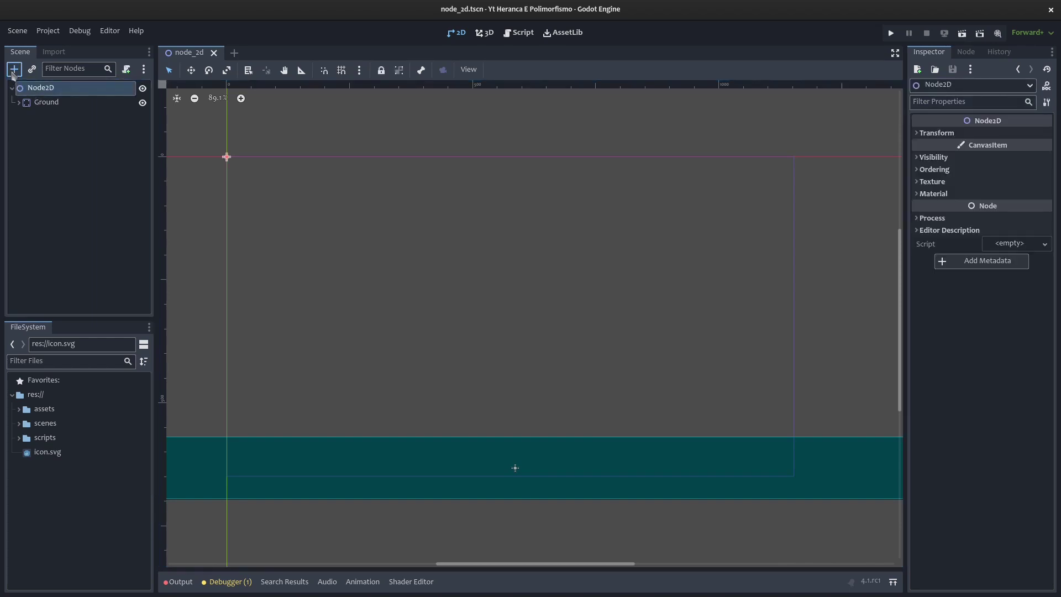
pyautogui.write('player')
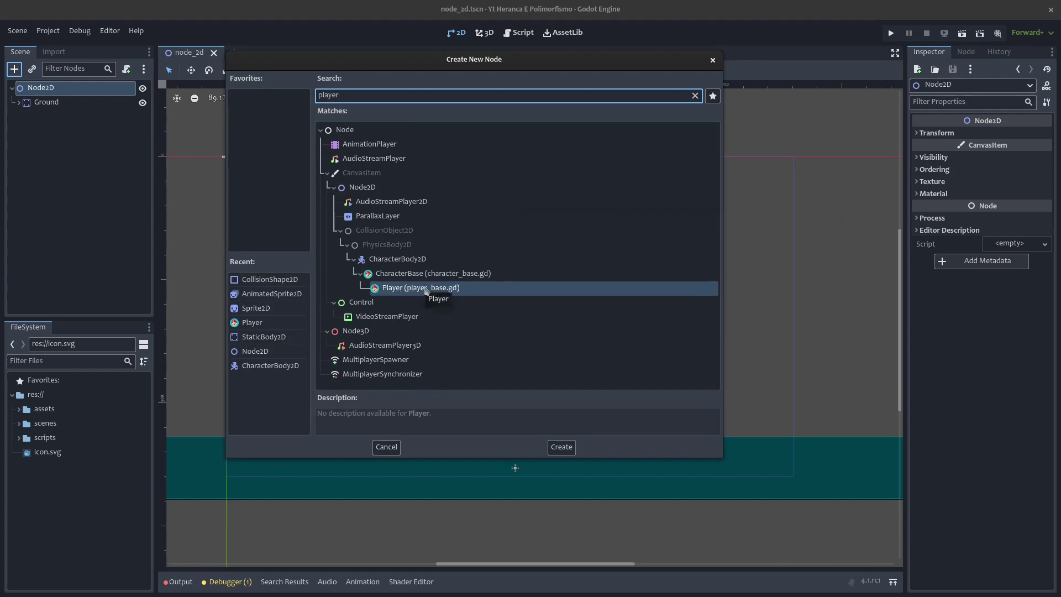
pyautogui.click(567, 450)
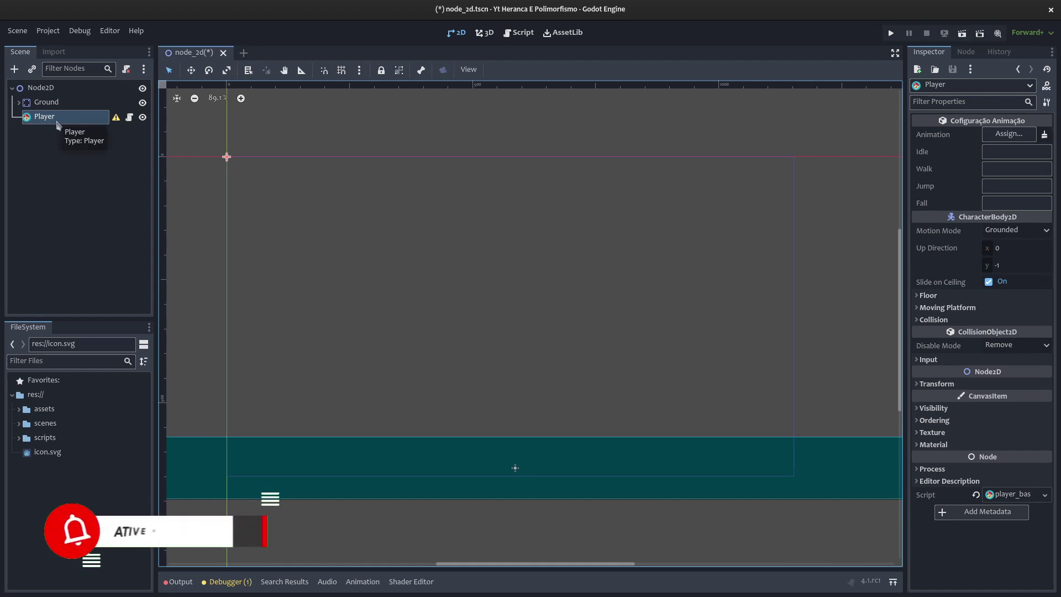
# - Add an AnimatedSprite2D child to Player and name it AnimatedSprite
pyautogui.click(15, 72)
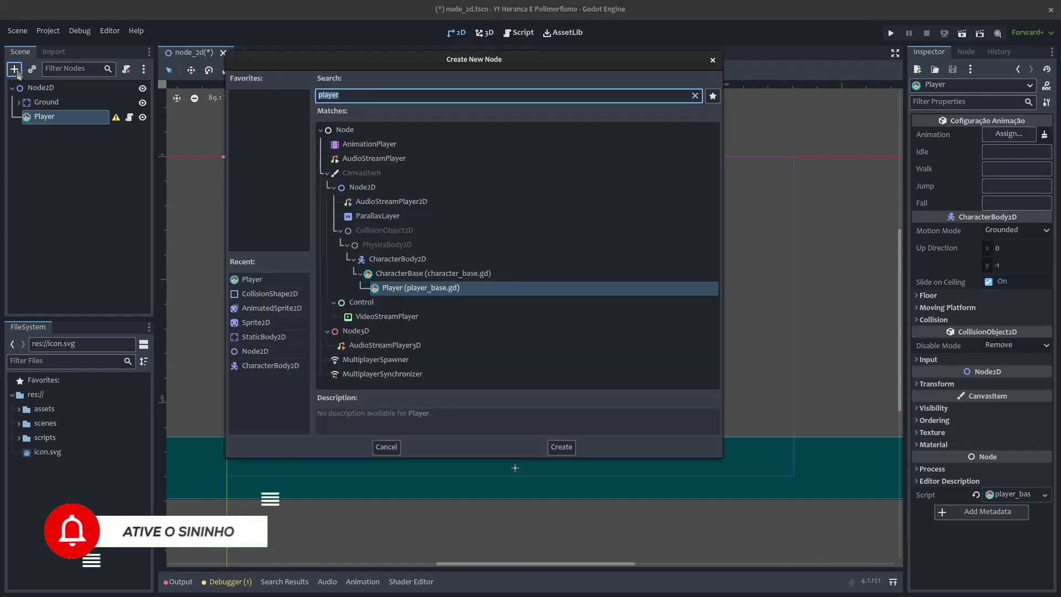
pyautogui.write('ani')
pyautogui.press('Return')
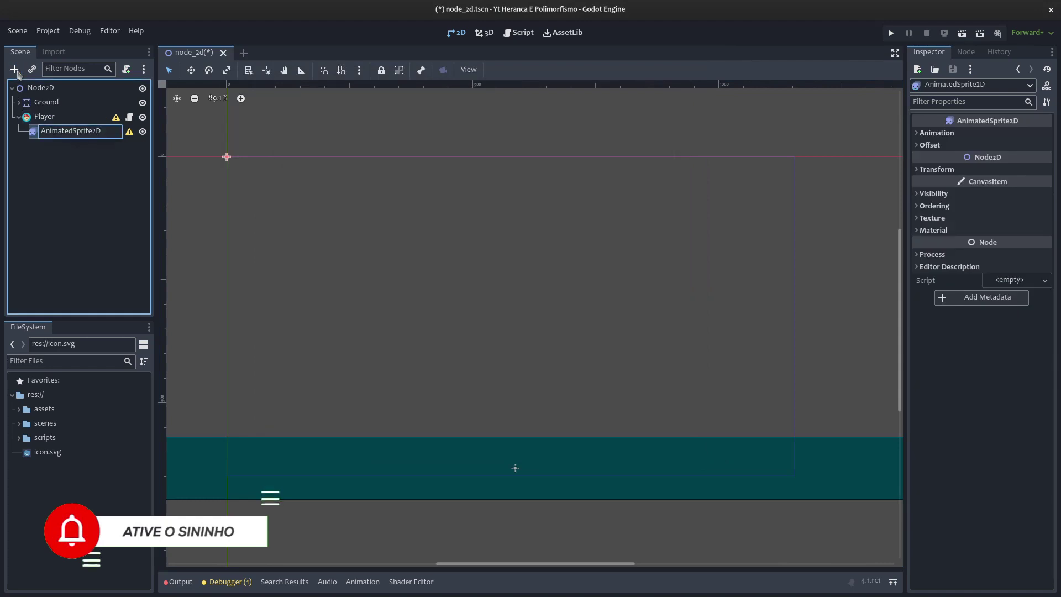
pyautogui.press('Return')
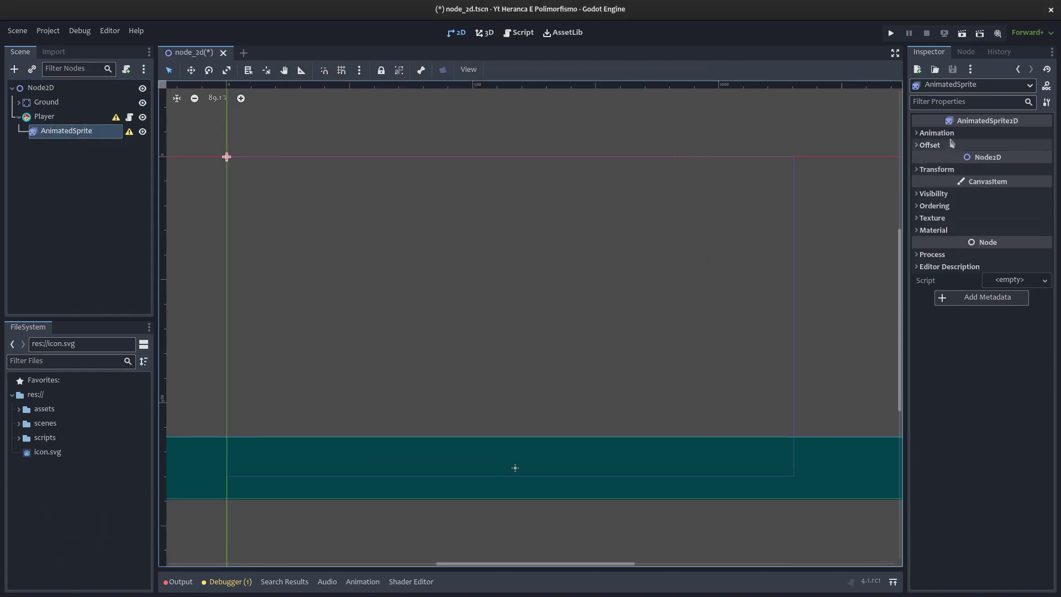
# - Load assets/resources/animation_sprite.tres as the AnimatedSprite's Sprite Frames
pyautogui.click(937, 133)
pyautogui.click(1036, 151)
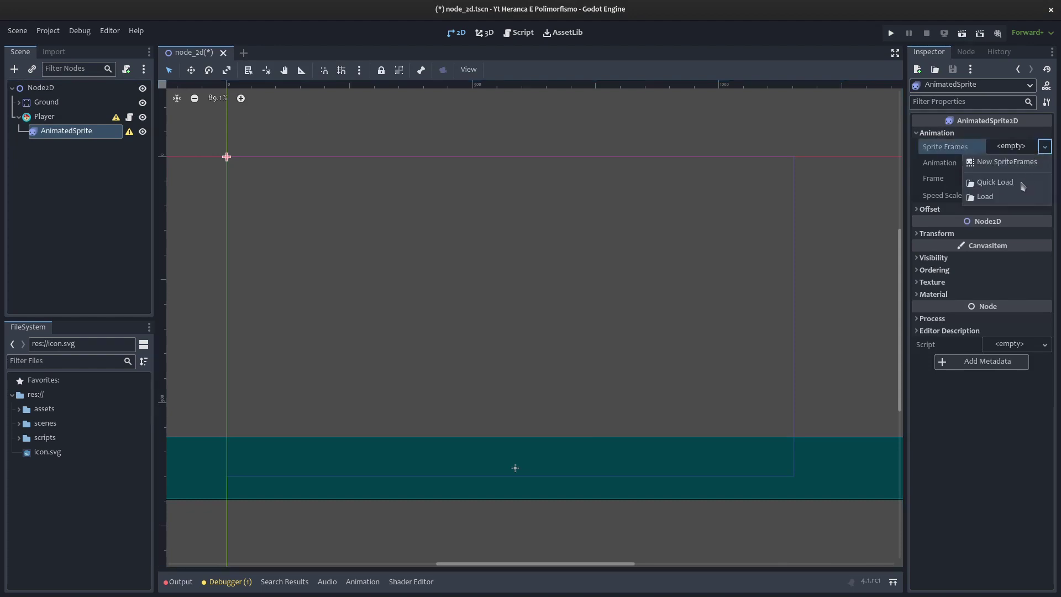
pyautogui.click(1017, 198)
pyautogui.doubleClick(357, 149)
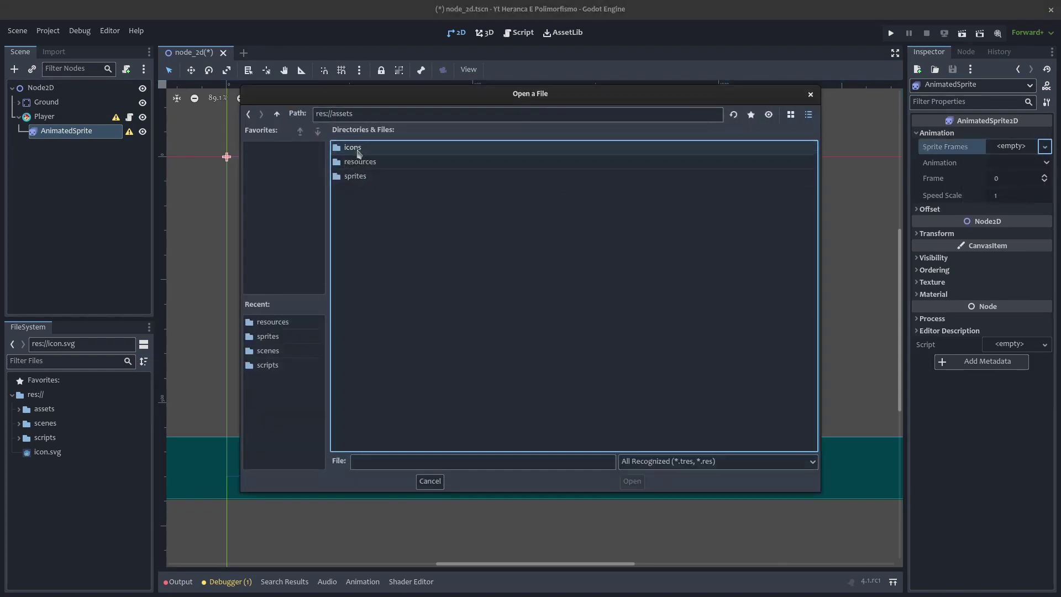
pyautogui.doubleClick(360, 161)
pyautogui.doubleClick(375, 148)
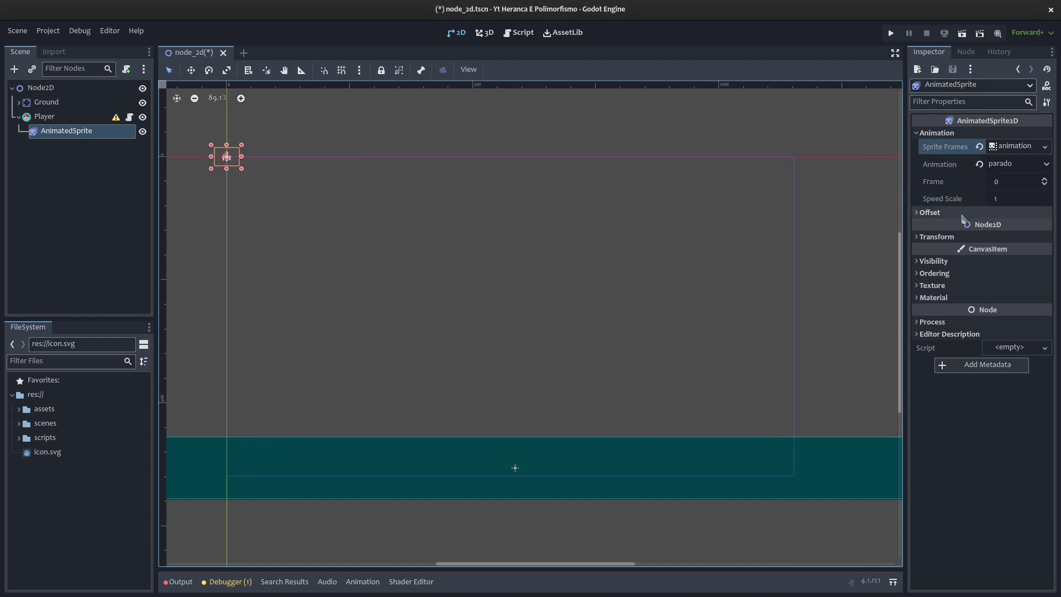
pyautogui.click(1007, 148)
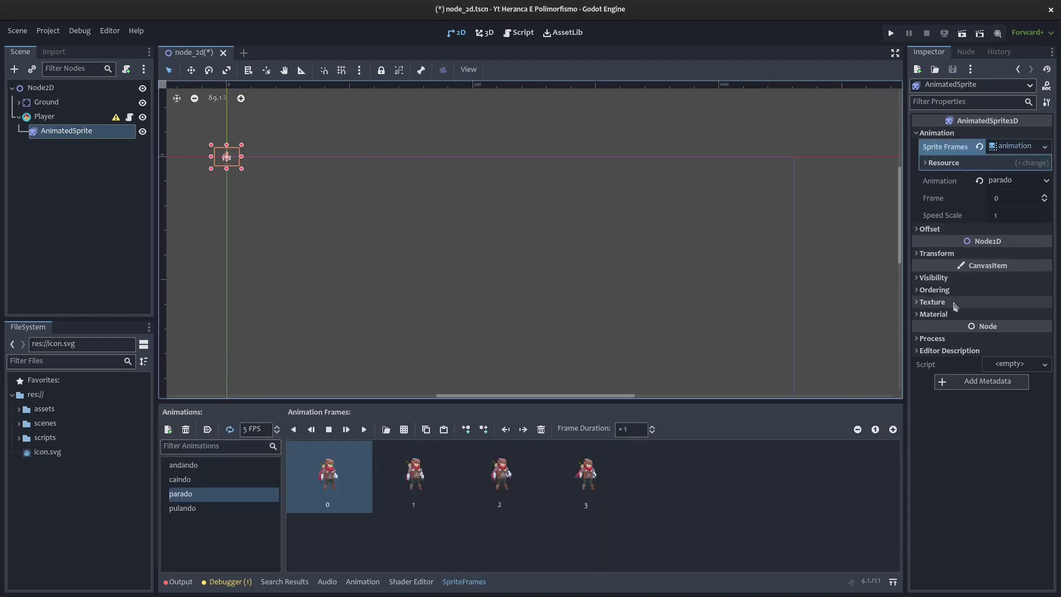
# - Set the sprite's scale to 4 and its texture filter to Nearest
pyautogui.click(965, 255)
pyautogui.click(1016, 324)
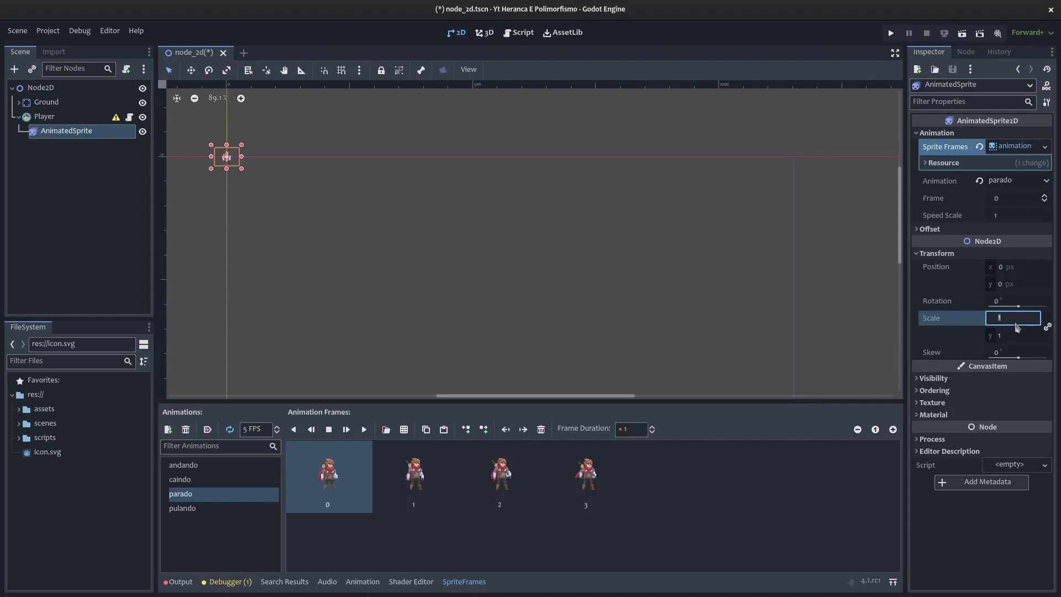
pyautogui.write('4')
pyautogui.press('Return')
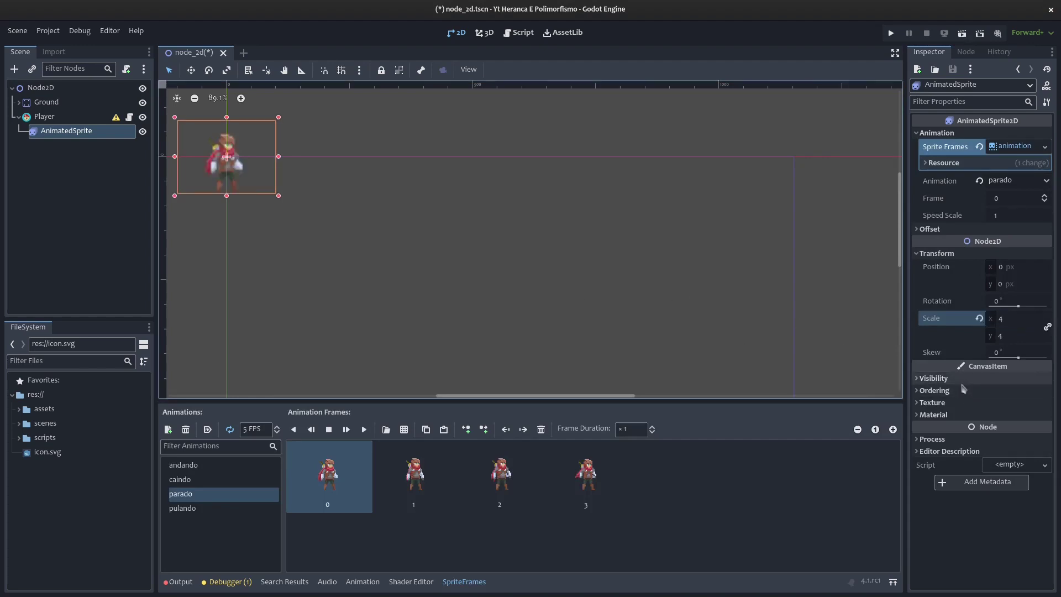
pyautogui.click(962, 405)
pyautogui.click(1017, 416)
pyautogui.click(972, 445)
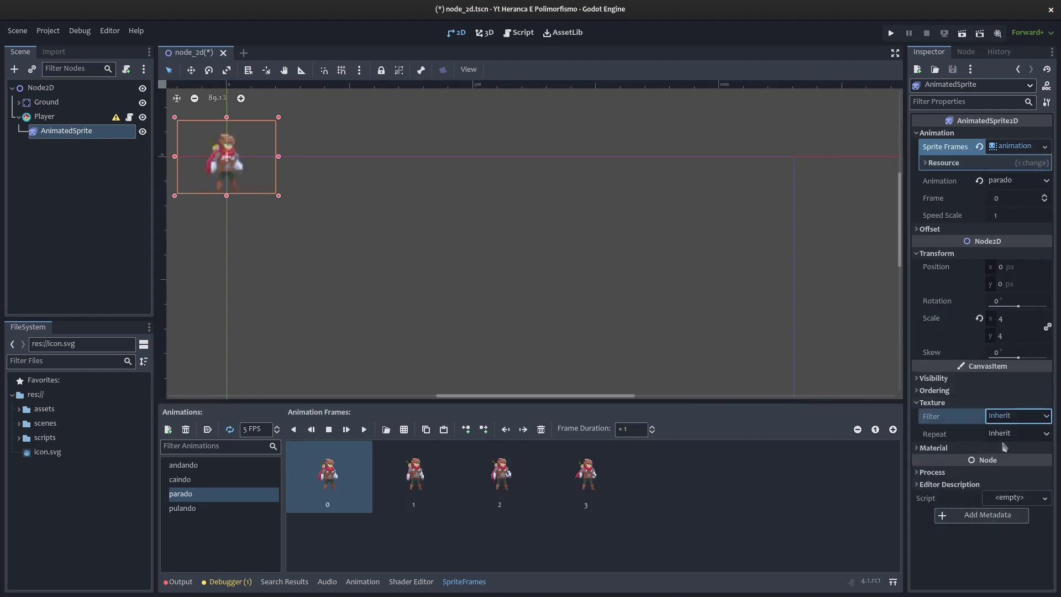
# - Preview the andando, pulando, caindo and parado animations, ending on parado, then select Player
pyautogui.doubleClick(188, 493)
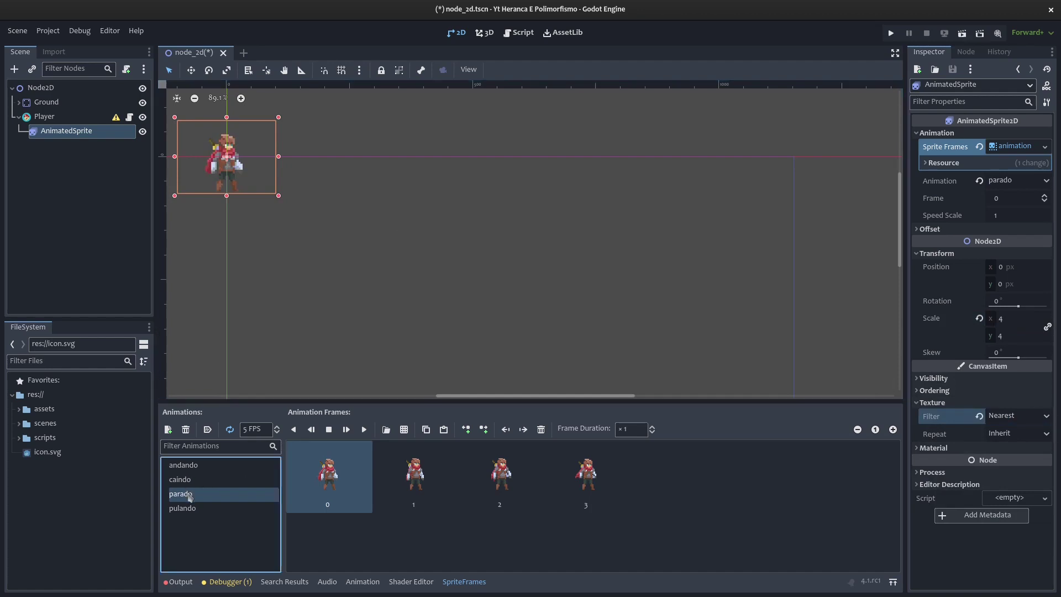
pyautogui.click(201, 466)
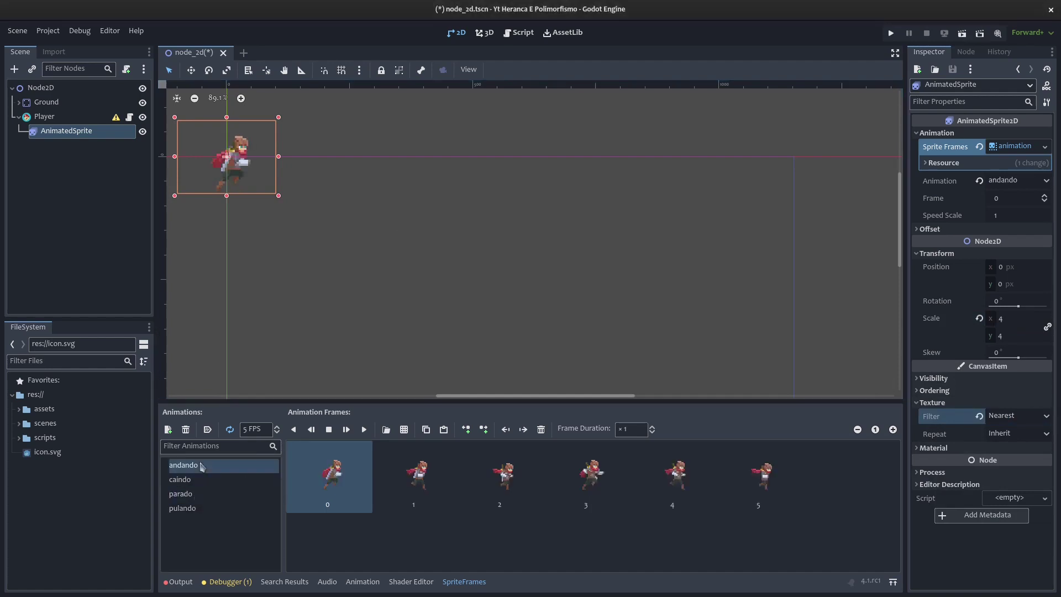
pyautogui.click(200, 508)
pyautogui.click(204, 481)
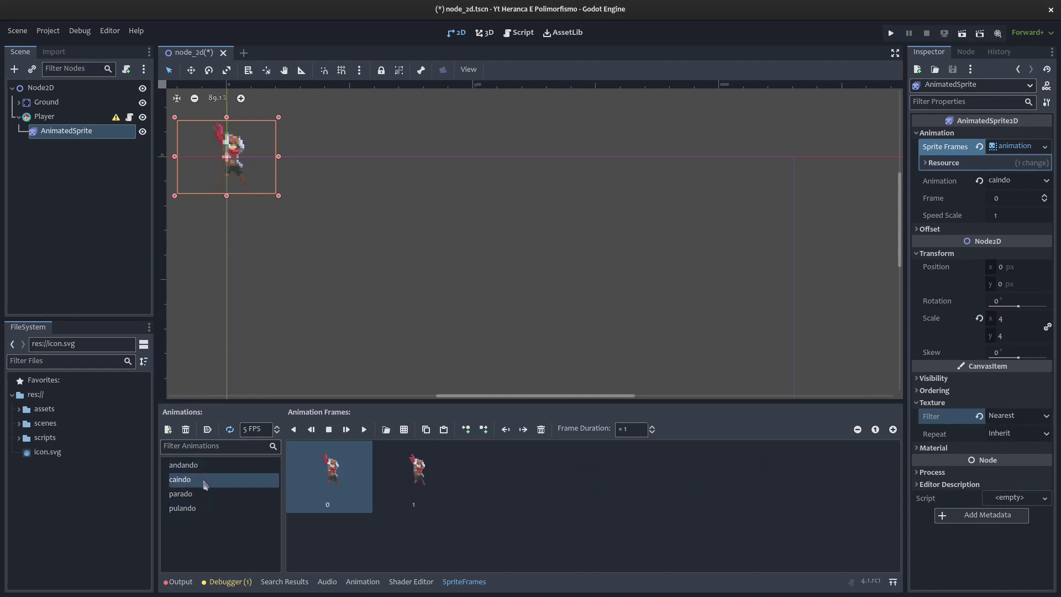
pyautogui.click(198, 498)
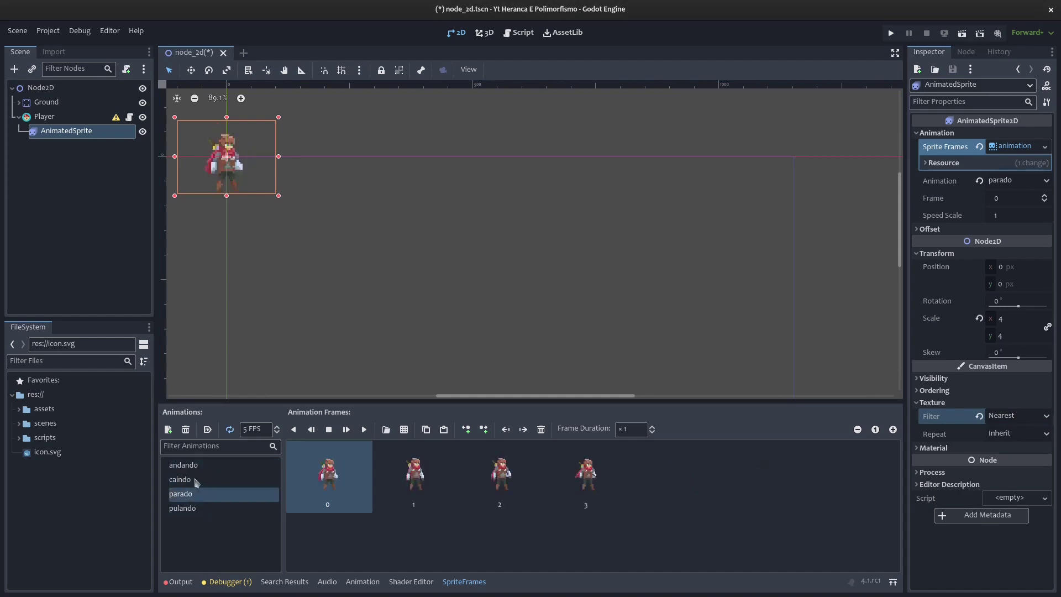
pyautogui.click(198, 471)
pyautogui.click(208, 496)
pyautogui.click(47, 116)
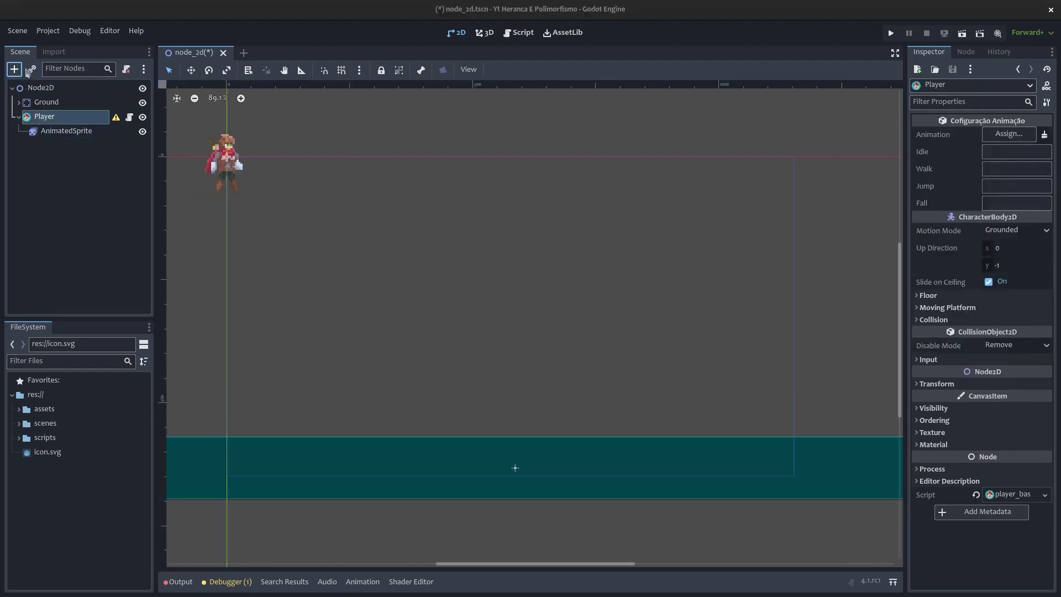
# - Add a CollisionShape2D named Collision under Player with a new CapsuleShape2D
pyautogui.click(15, 69)
pyautogui.write('coll')
pyautogui.press('Return')
pyautogui.press('F2')
pyautogui.press('BackSpace')
pyautogui.press('BackSpace')
pyautogui.press('Return')
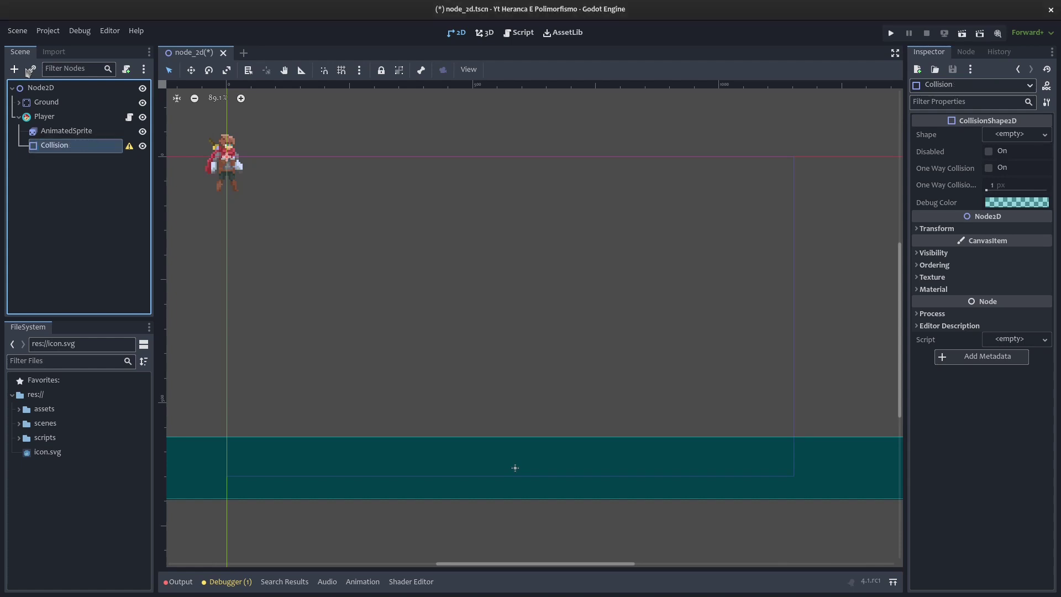
pyautogui.click(987, 135)
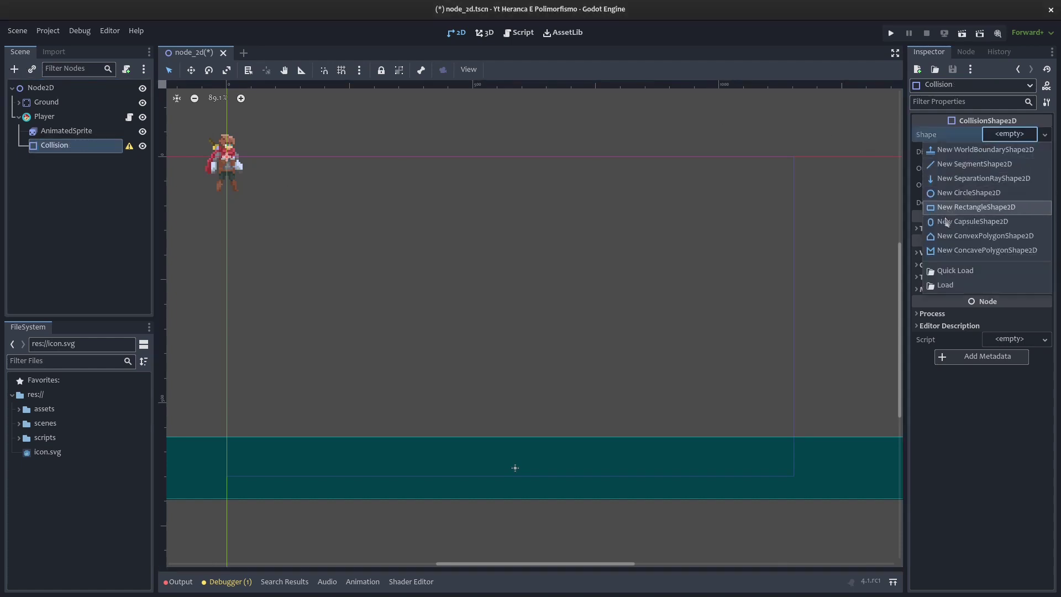
pyautogui.click(973, 221)
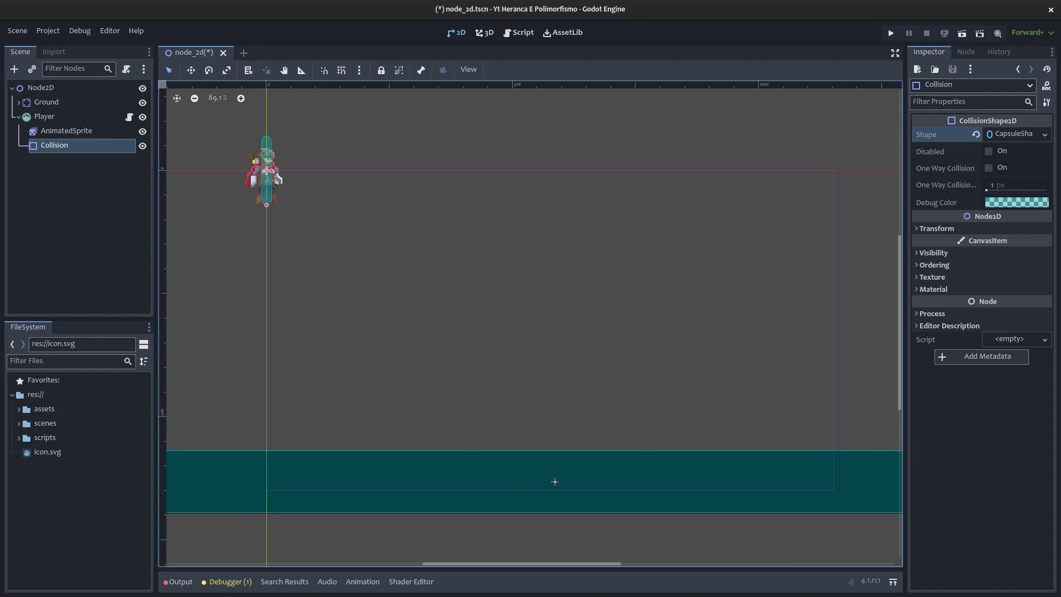
# - Raise the sprite about 72 px and fit the capsule collision over it
pyautogui.moveTo(277, 174); pyautogui.dragTo(267, 198)
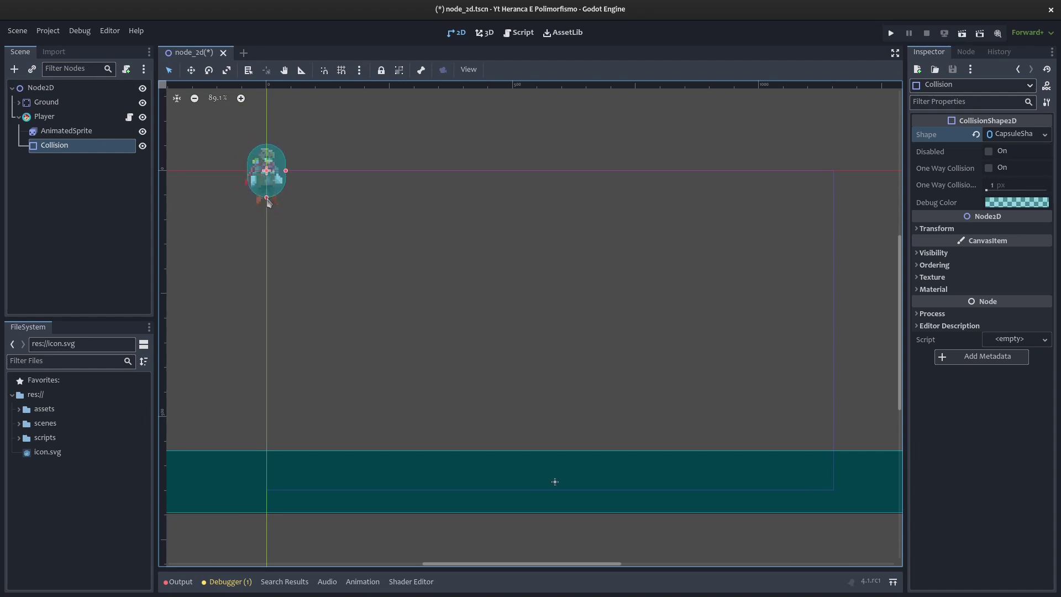
pyautogui.click(54, 130)
pyautogui.keyDown('alt'); pyautogui.moveTo(426, 220); pyautogui.dragTo(439, 180); pyautogui.keyUp('alt')
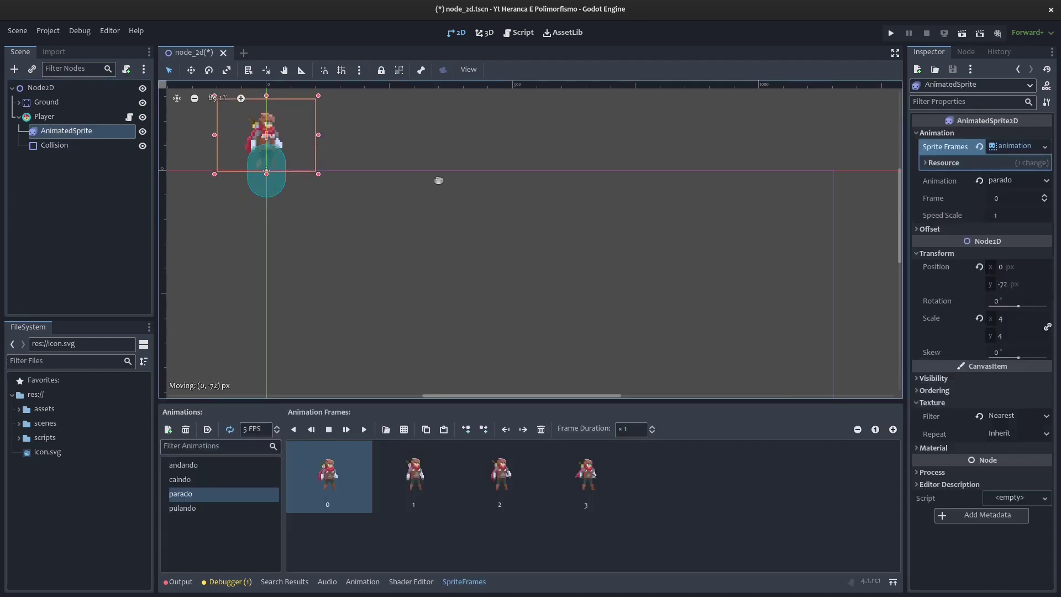
pyautogui.click(54, 145)
pyautogui.keyDown('alt'); pyautogui.moveTo(396, 239); pyautogui.dragTo(396, 212); pyautogui.keyUp('alt')
pyautogui.moveTo(283, 147); pyautogui.dragTo(280, 148)
# - Drag the Player down toward the ground
pyautogui.click(44, 116)
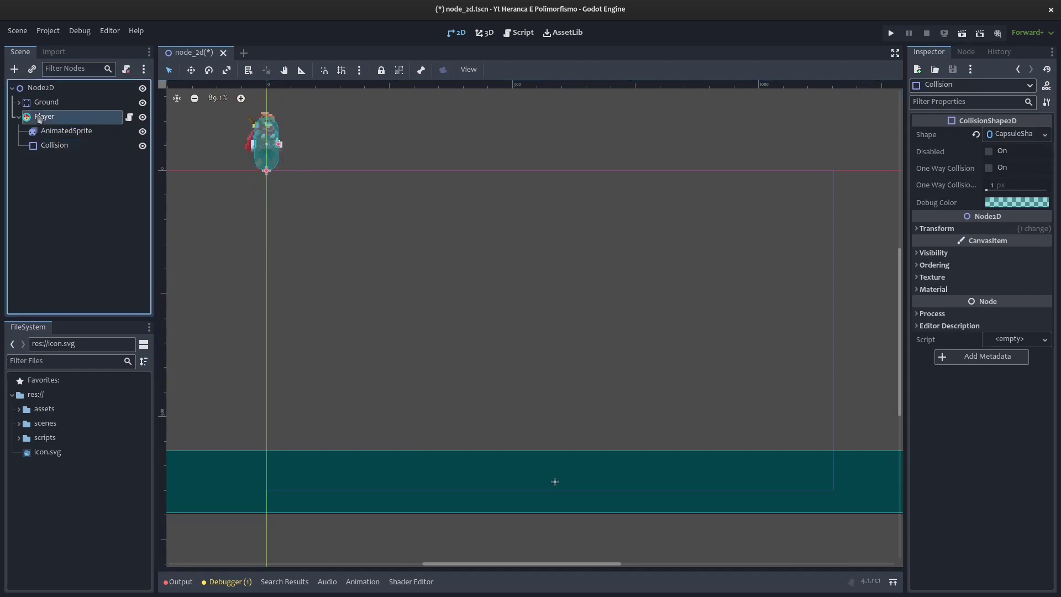
pyautogui.keyDown('alt'); pyautogui.moveTo(411, 227); pyautogui.dragTo(656, 440); pyautogui.keyUp('alt')
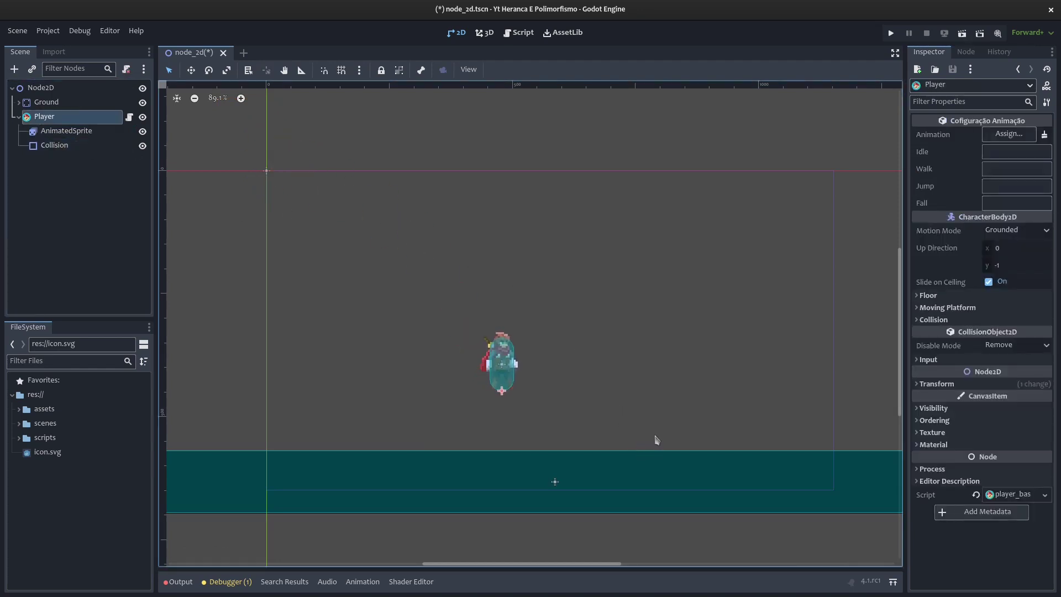
pyautogui.moveTo(656, 440); pyautogui.dragTo(542, 326, button='middle')
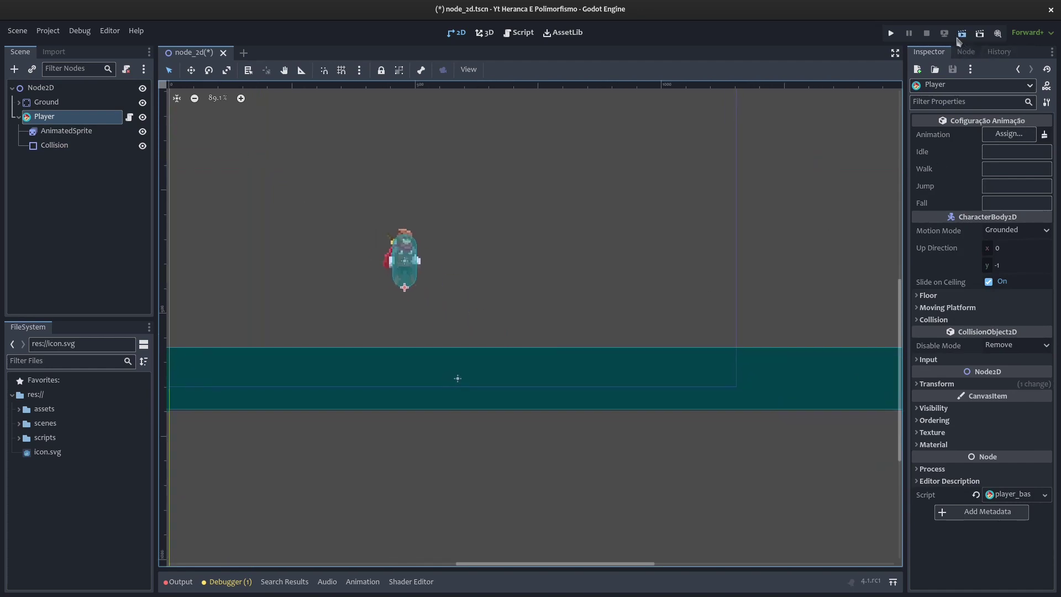
# - Run the scene, walk the player left and right and jump, then stop the game
pyautogui.click(962, 34)
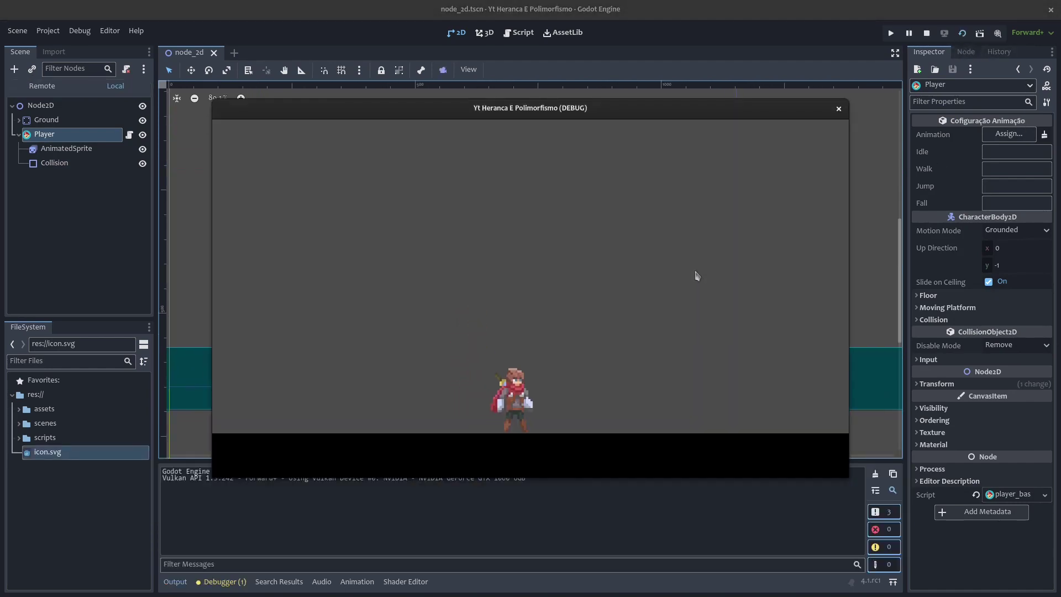
pyautogui.press('Left')
pyautogui.press('space')
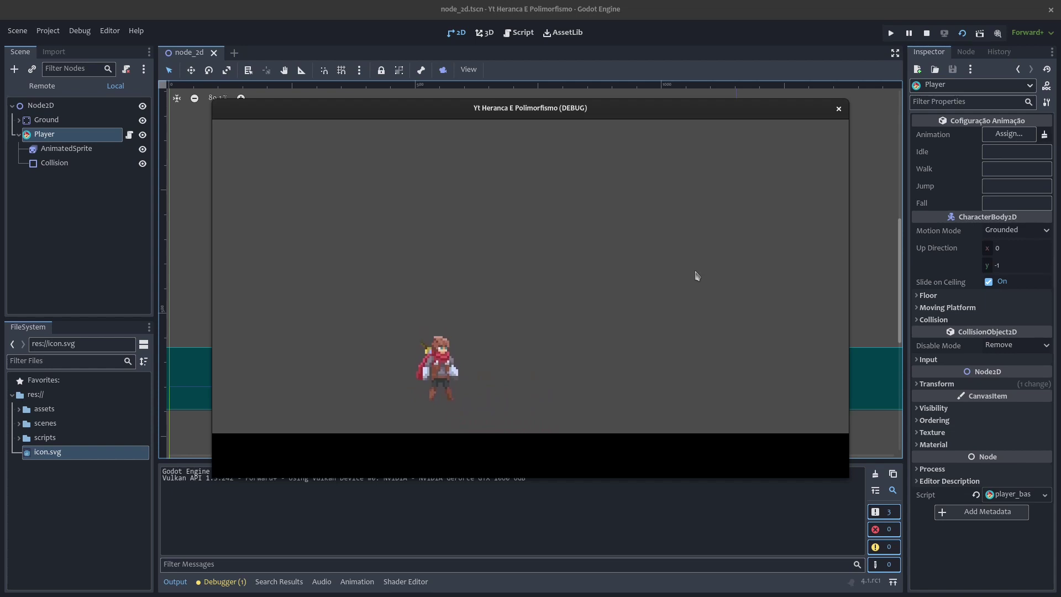
pyautogui.press('Right')
pyautogui.press('Left')
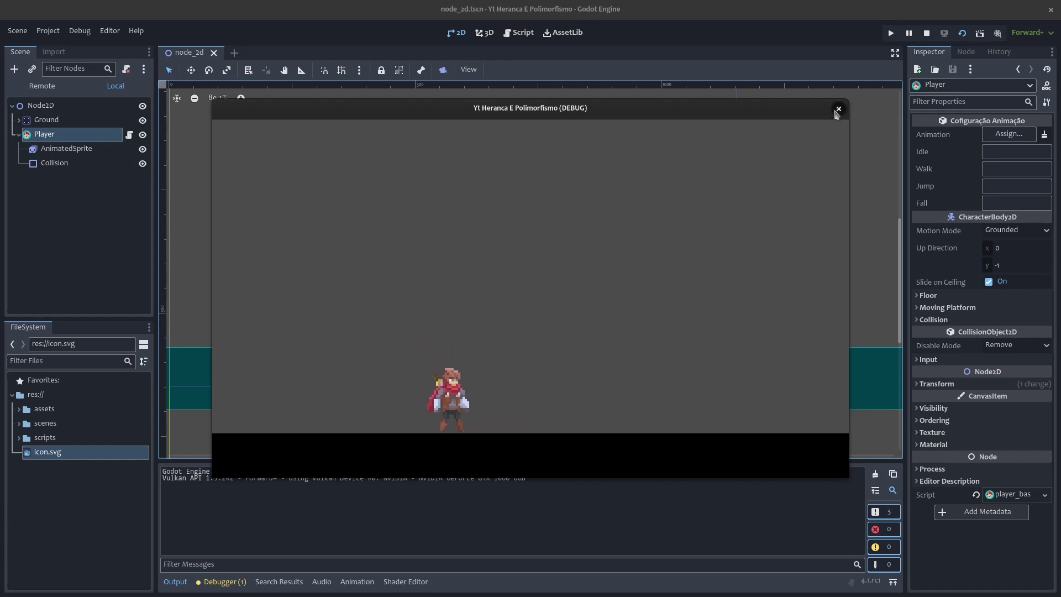
pyautogui.click(838, 110)
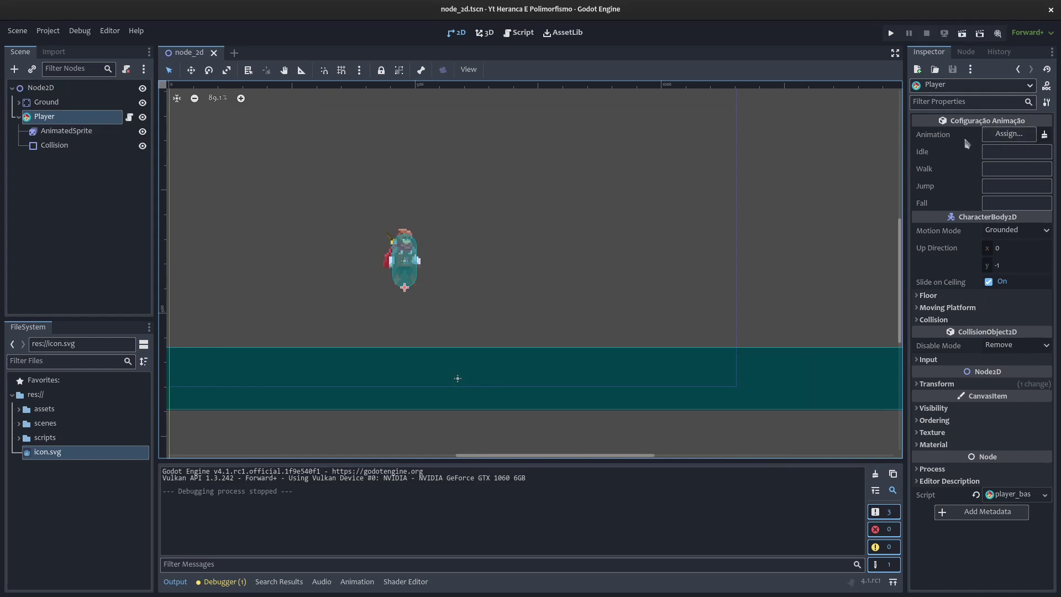
# - Assign AnimatedSprite to the Player's Animation property and run the scene
pyautogui.click(1005, 137)
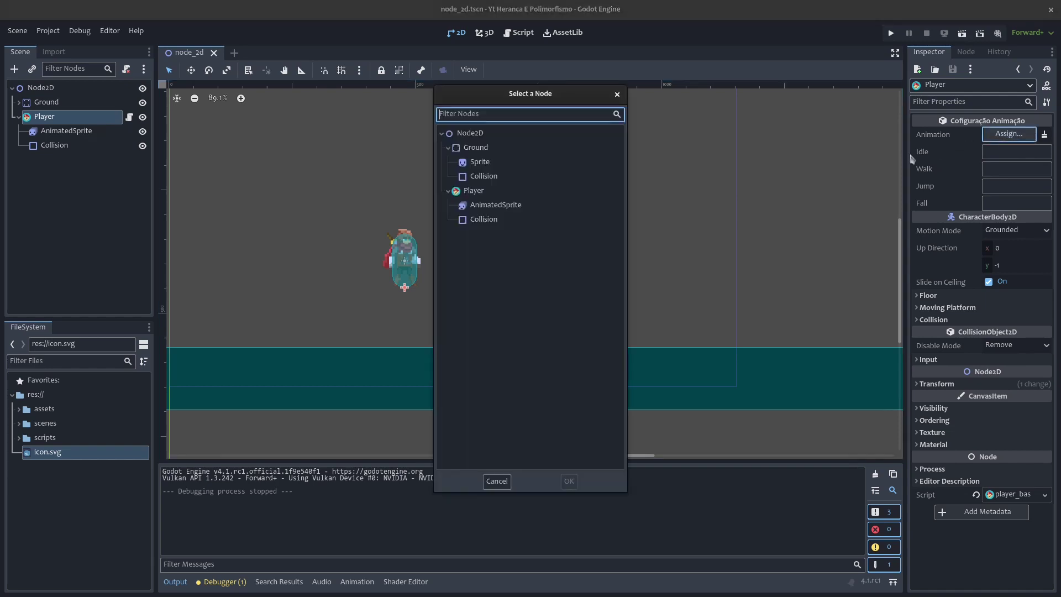
pyautogui.doubleClick(492, 209)
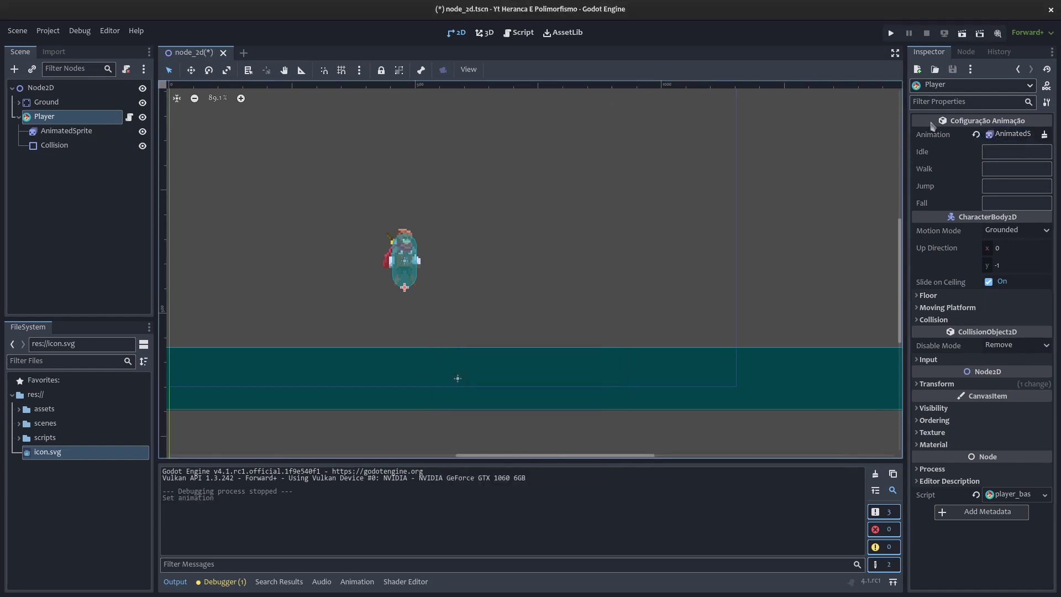
pyautogui.click(962, 34)
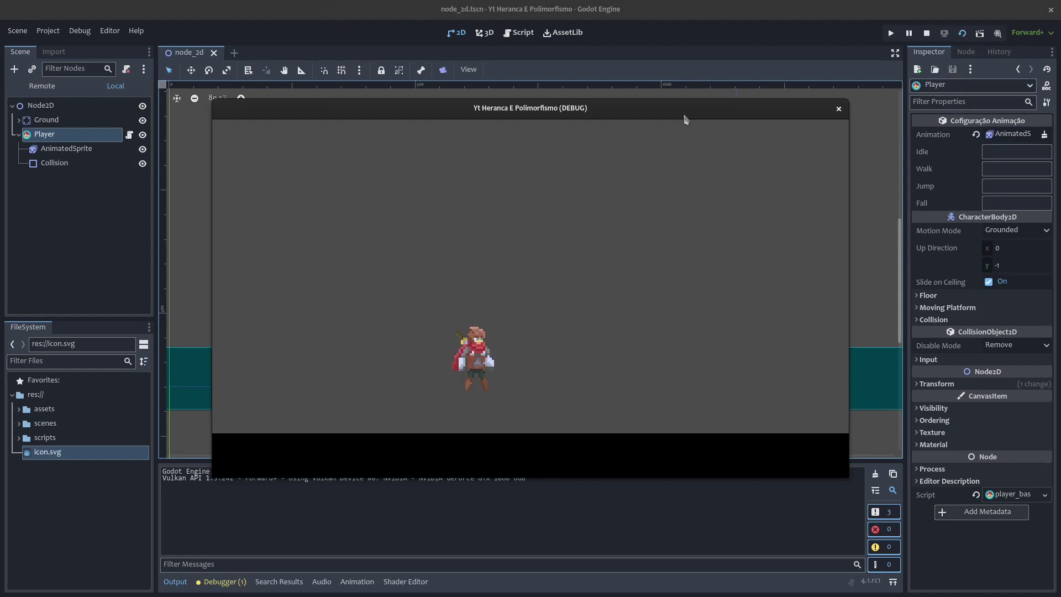
# - Walk the character right and left in the game, then stop it
pyautogui.press('Right')
pyautogui.press('Left')
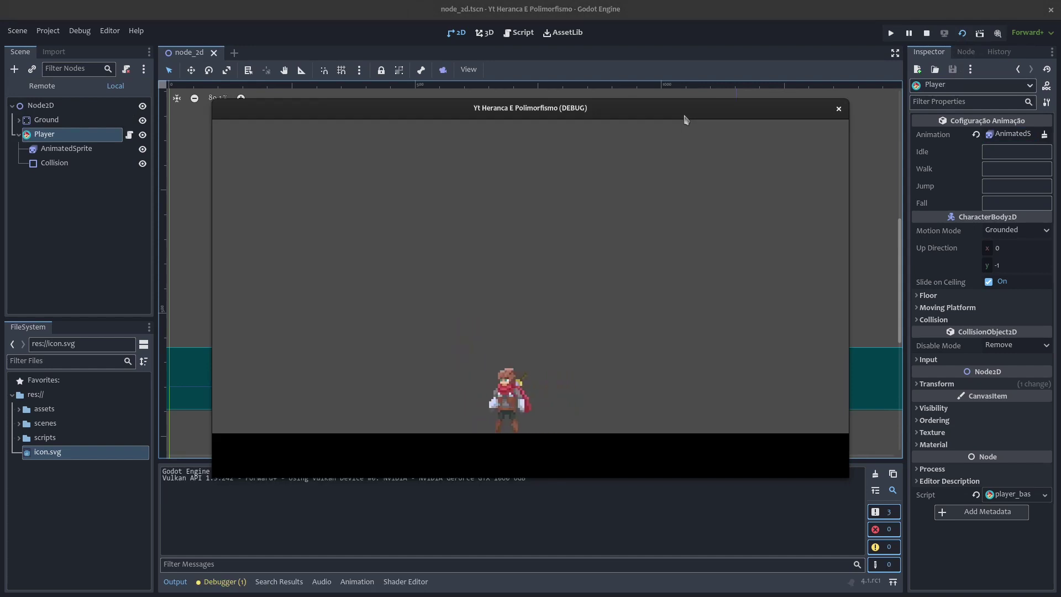
pyautogui.press('Right')
pyautogui.press('Left')
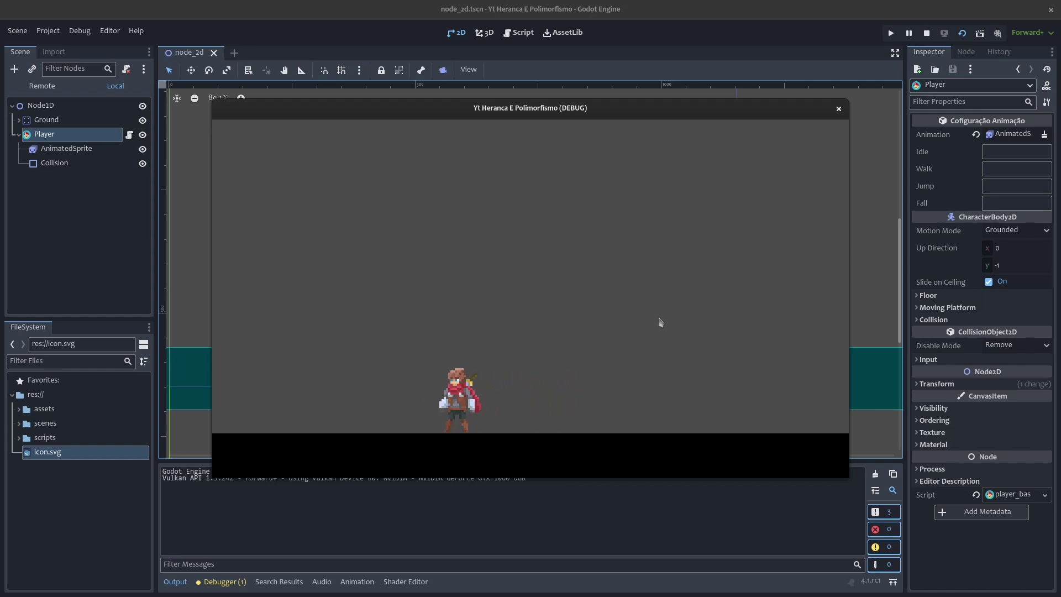
pyautogui.press('Right')
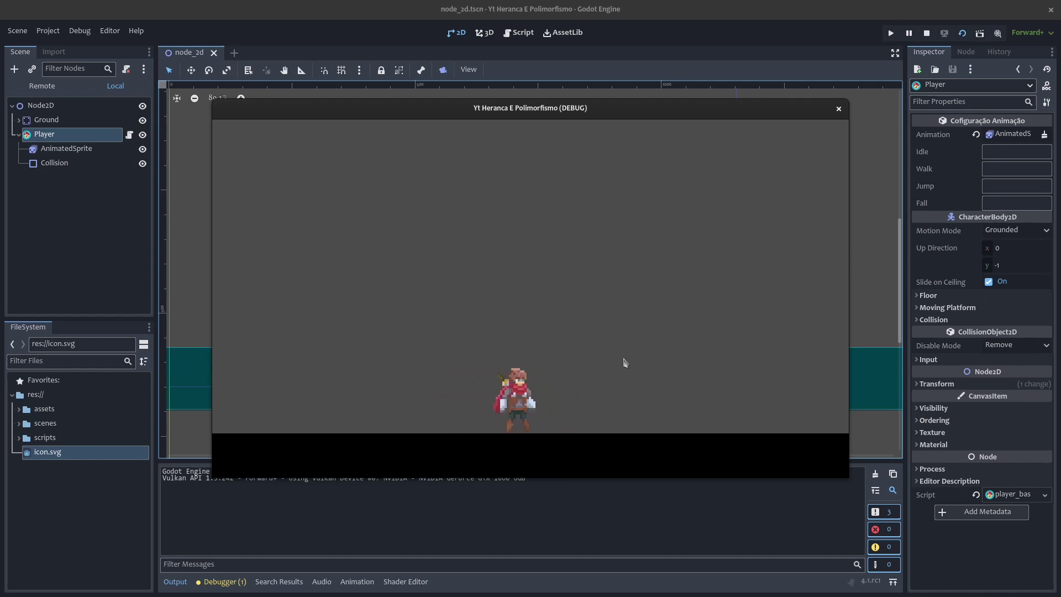
pyautogui.click(838, 110)
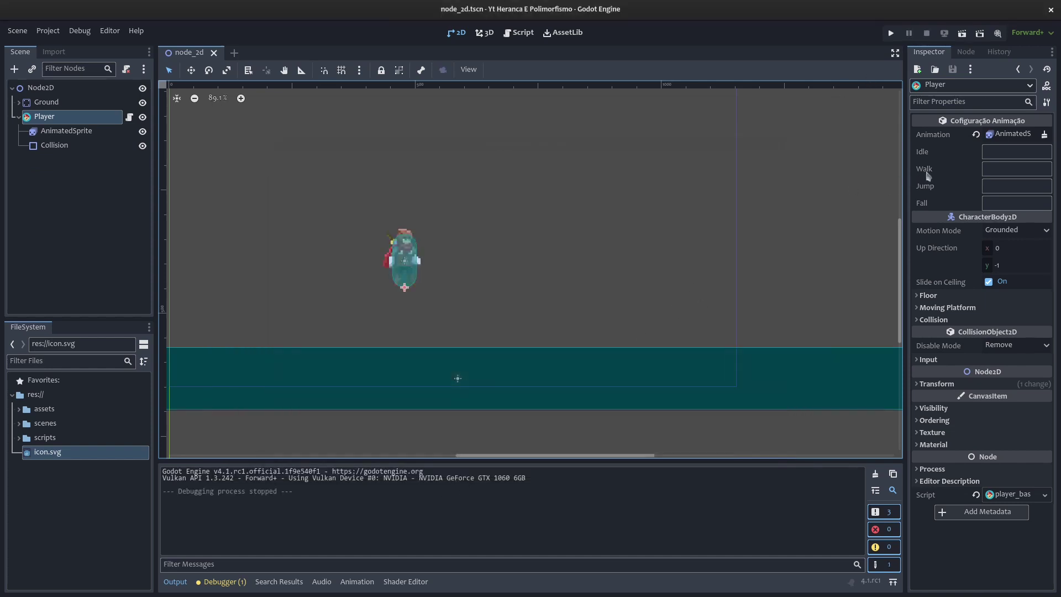
# - Set the Player's Idle animation name to parado
pyautogui.click(995, 153)
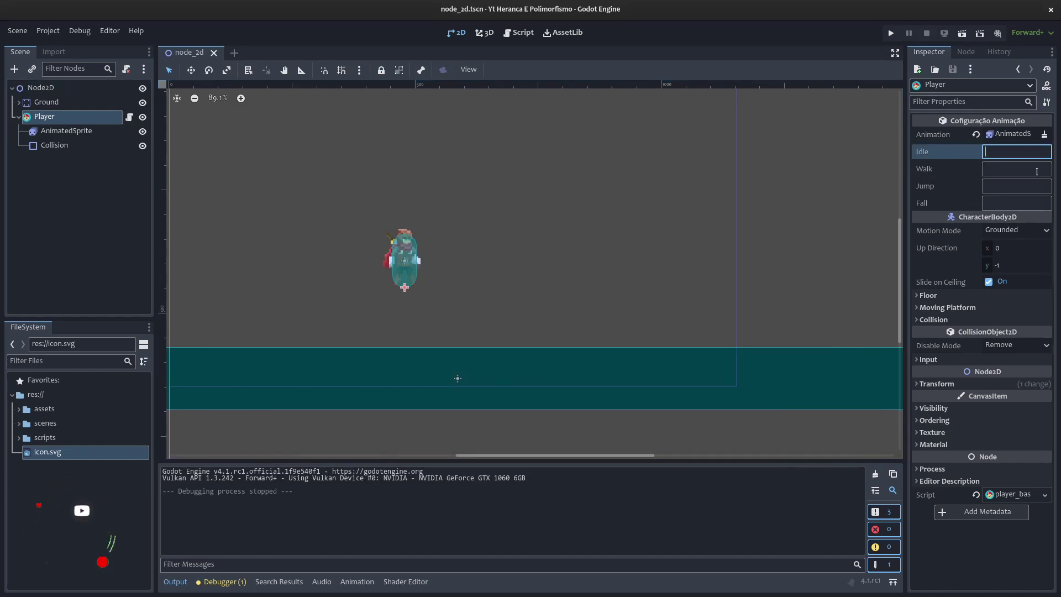
pyautogui.write('andando')
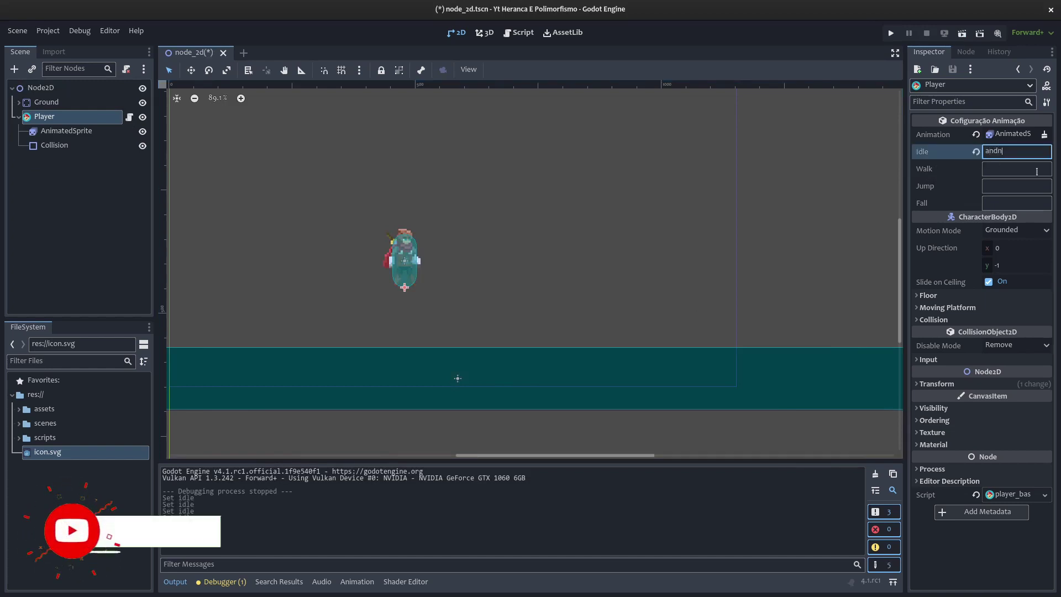
pyautogui.press('Return')
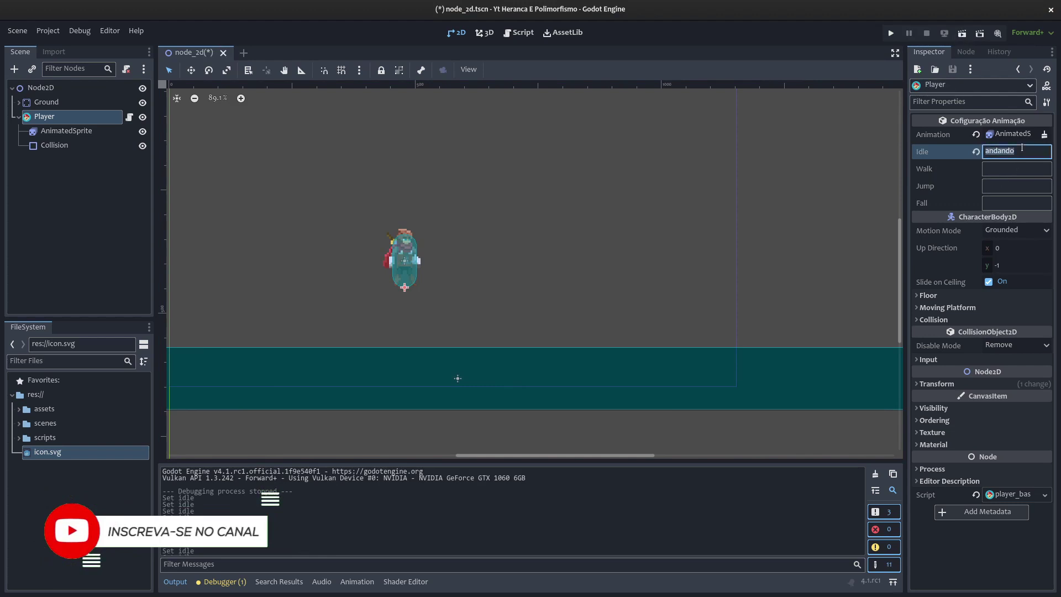
pyautogui.write('parado')
pyautogui.press('Return')
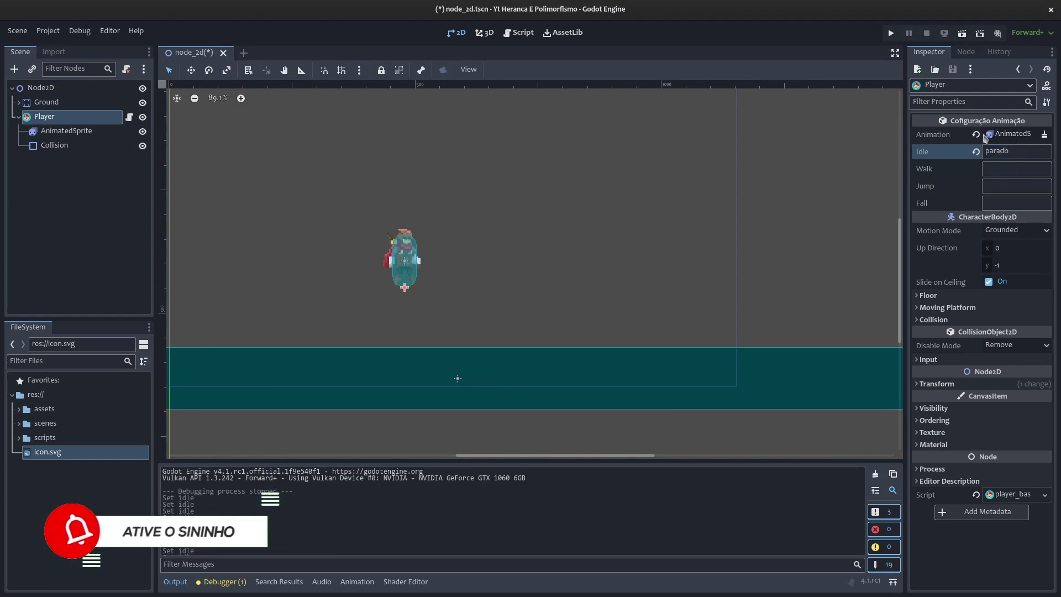
# - Run the scene and move the character to check the idle animation
pyautogui.click(962, 33)
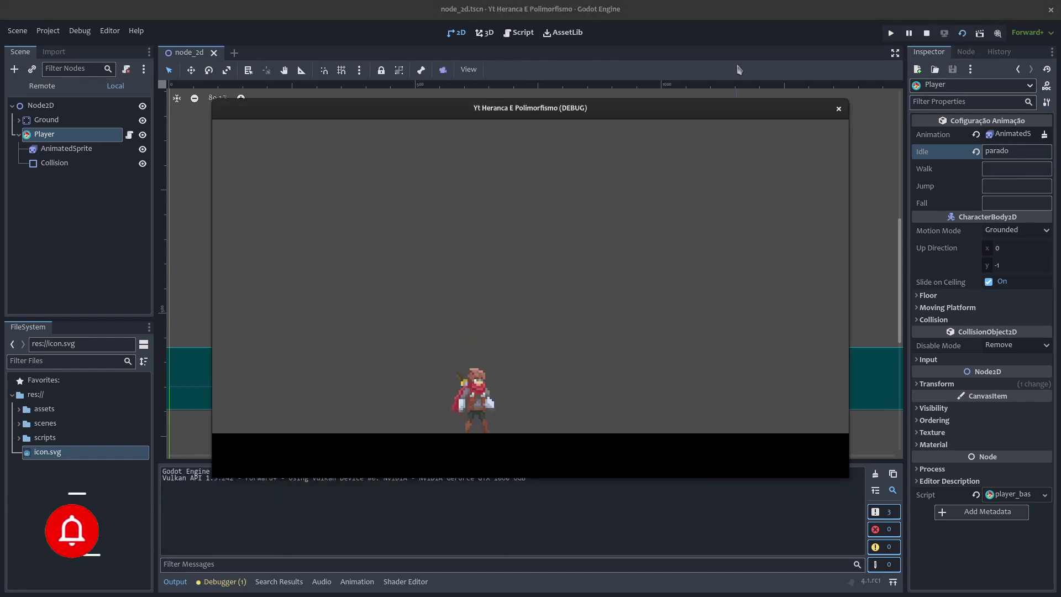
pyautogui.press('Right')
pyautogui.press('Left')
pyautogui.press('Right')
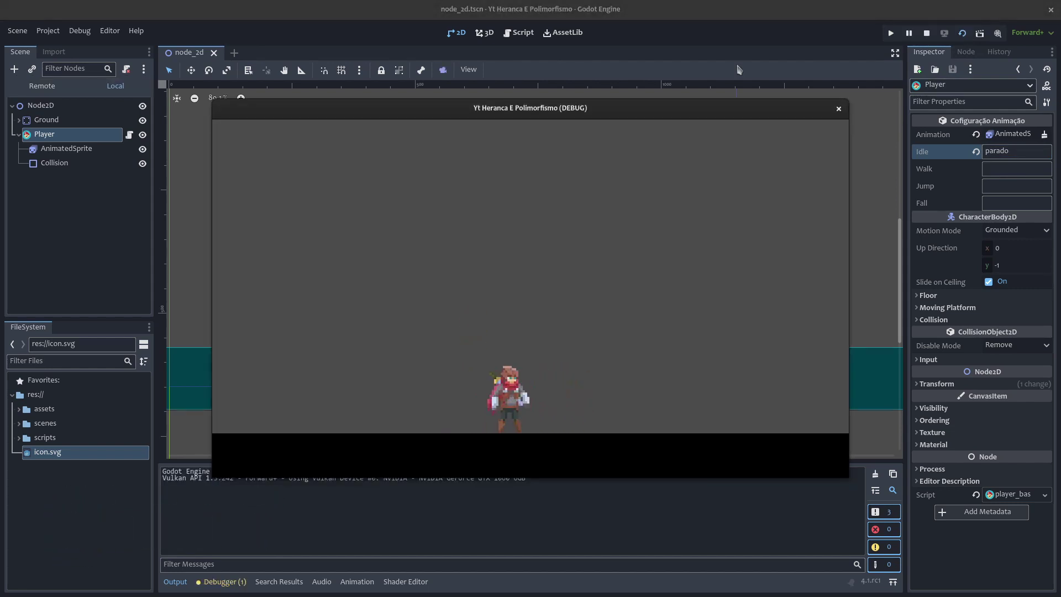
# - Stop the game and set the Walk animation name to andando
pyautogui.click(839, 108)
pyautogui.click(1001, 170)
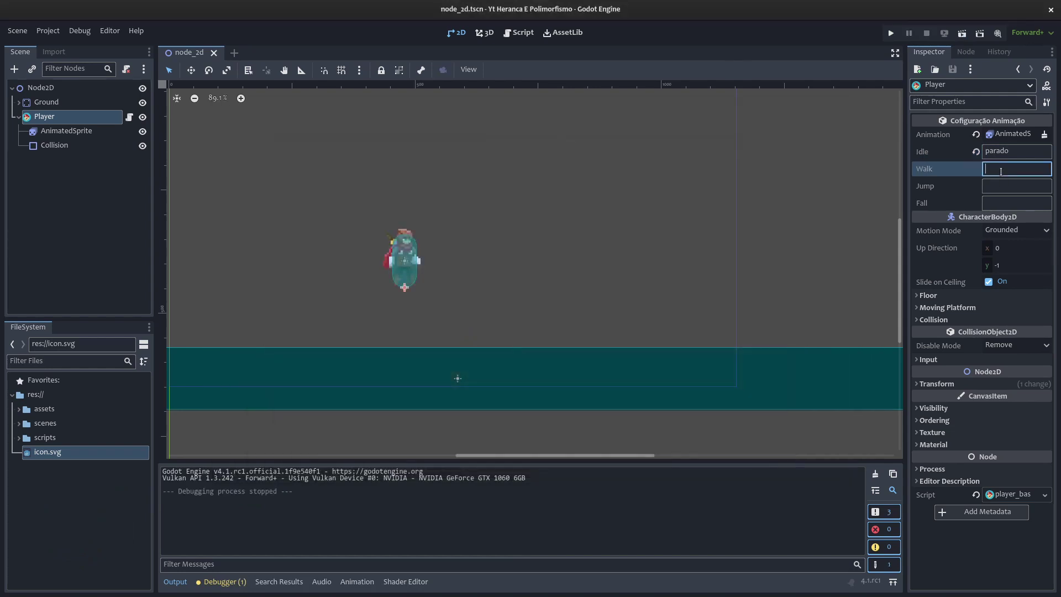
pyautogui.write('andando')
pyautogui.press('Return')
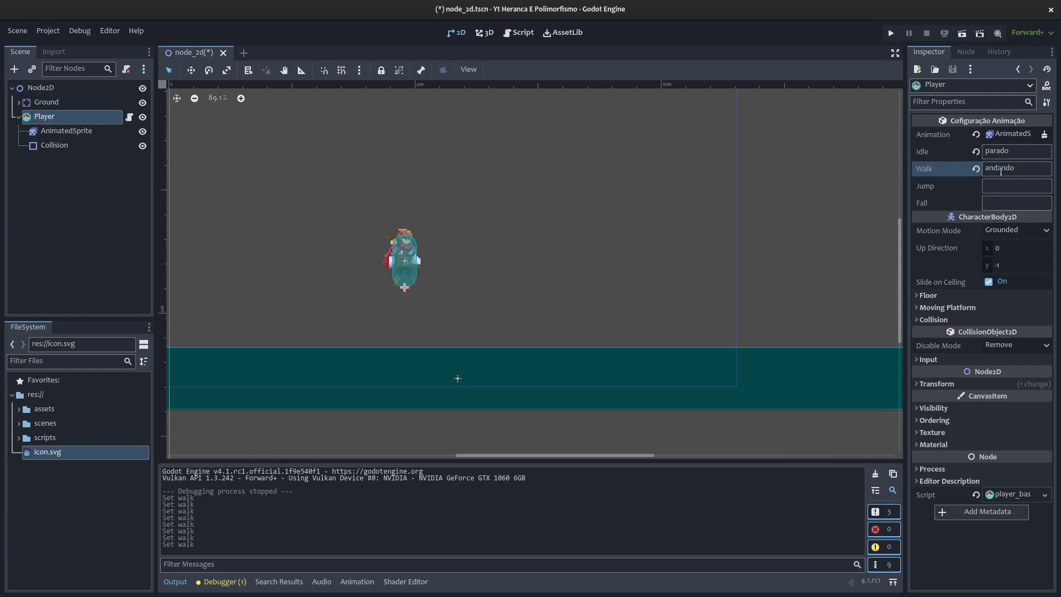
# - Run the game with F5 and walk the character right and left
pyautogui.press('F5')
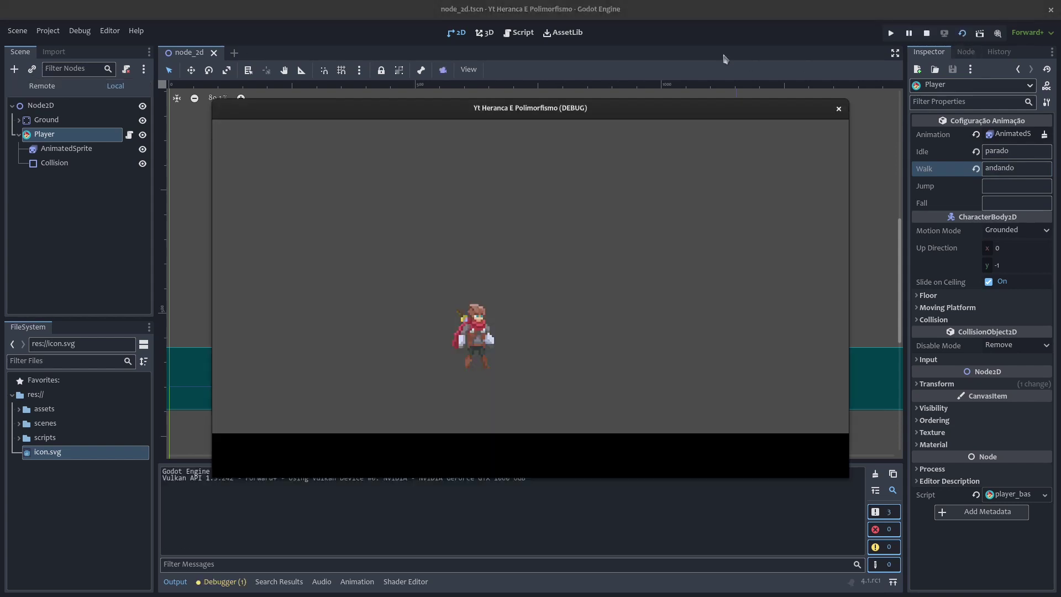
pyautogui.press('Right')
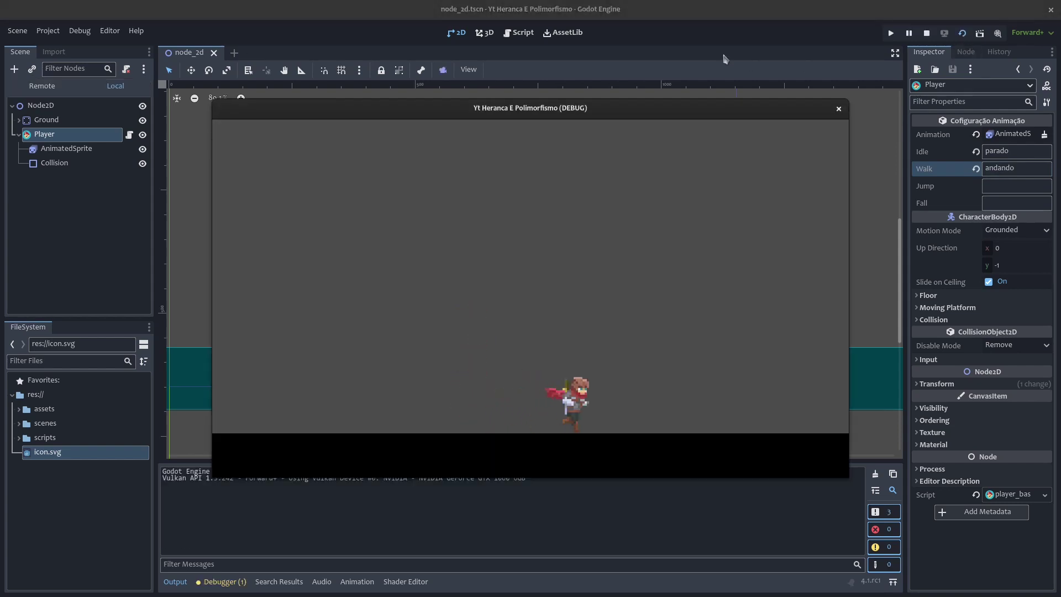
pyautogui.press('Left')
pyautogui.press('Right')
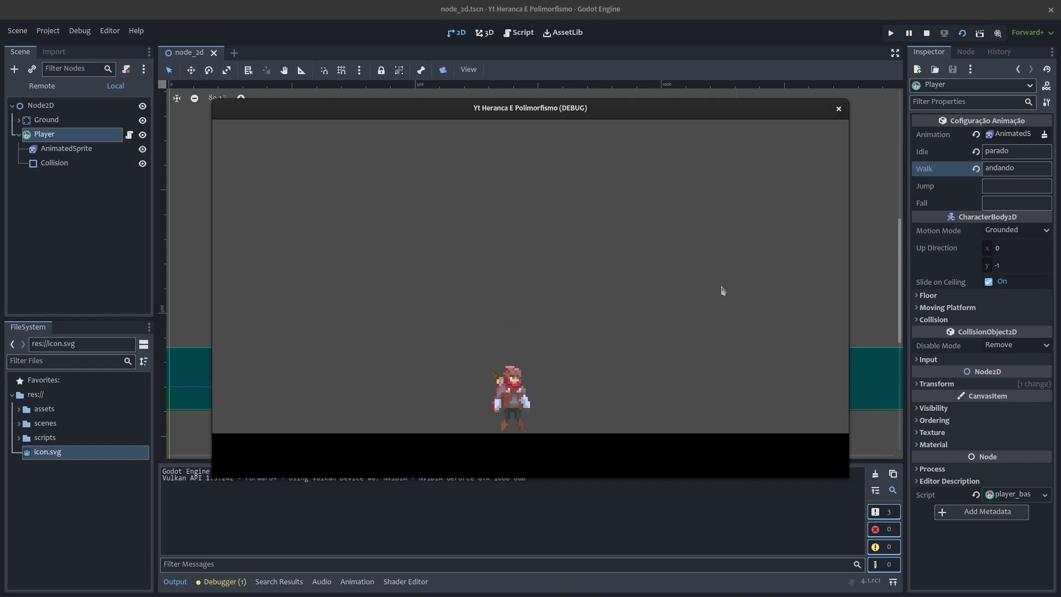
# - Stop the game and enter pulando as the Jump animation, checking AnimatedSprite's animation names
pyautogui.click(839, 110)
pyautogui.click(995, 187)
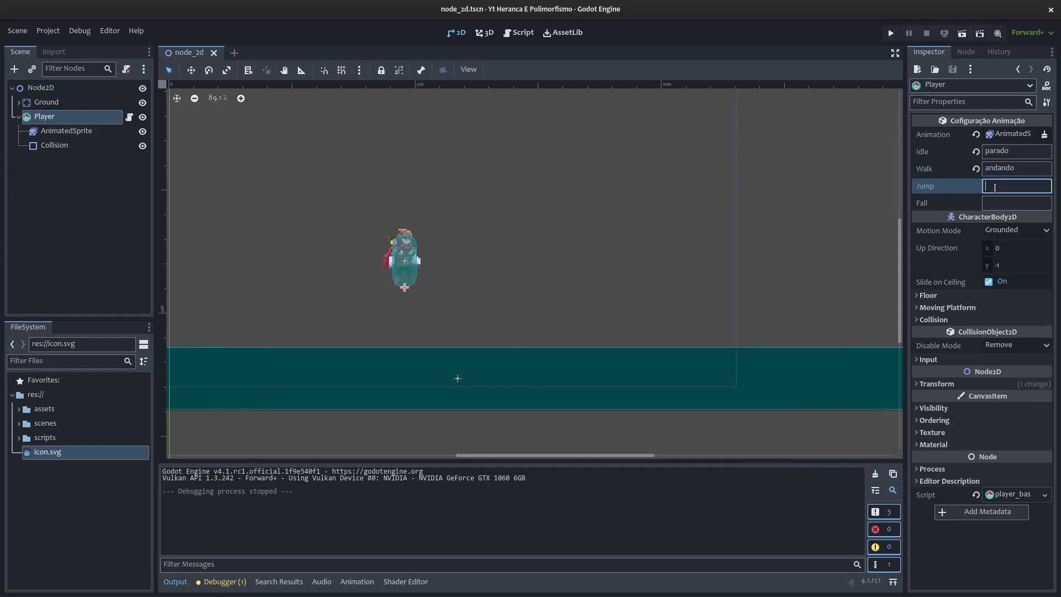
pyautogui.write('pulando')
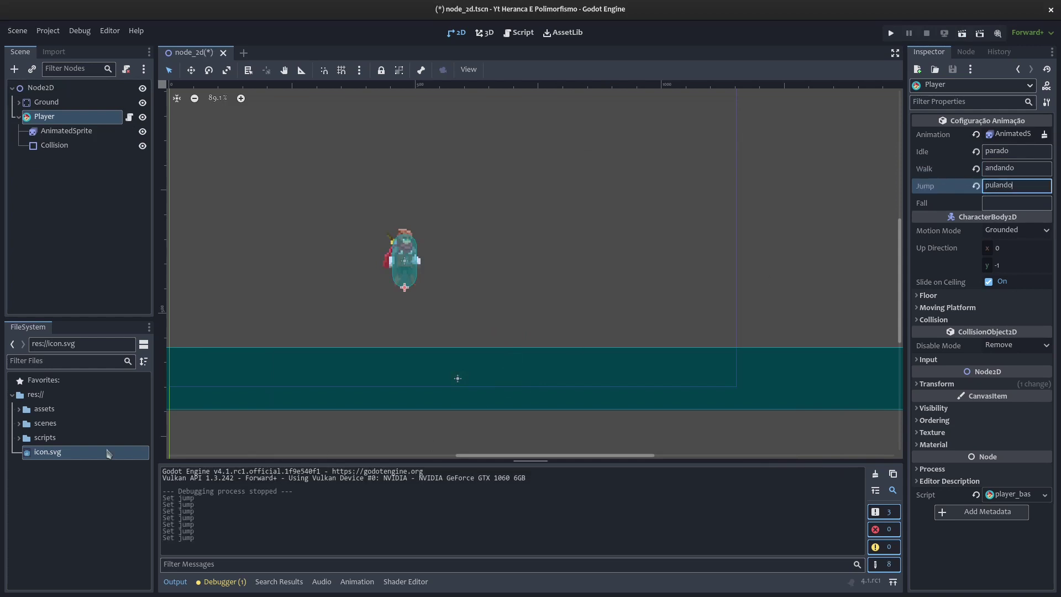
pyautogui.click(74, 133)
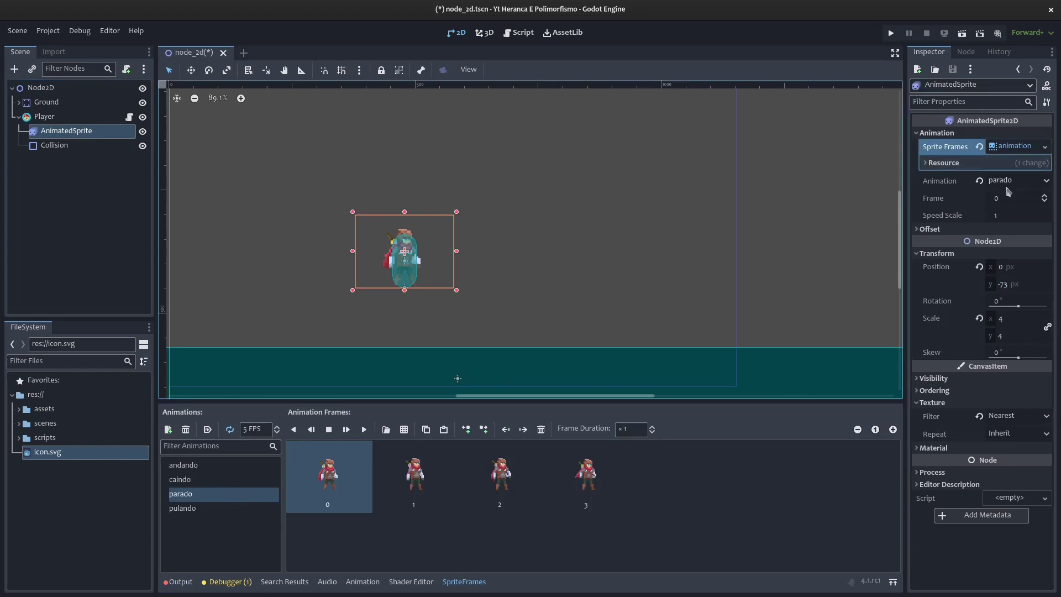
# - Reselect Player, run the scene and make the character jump
pyautogui.click(49, 117)
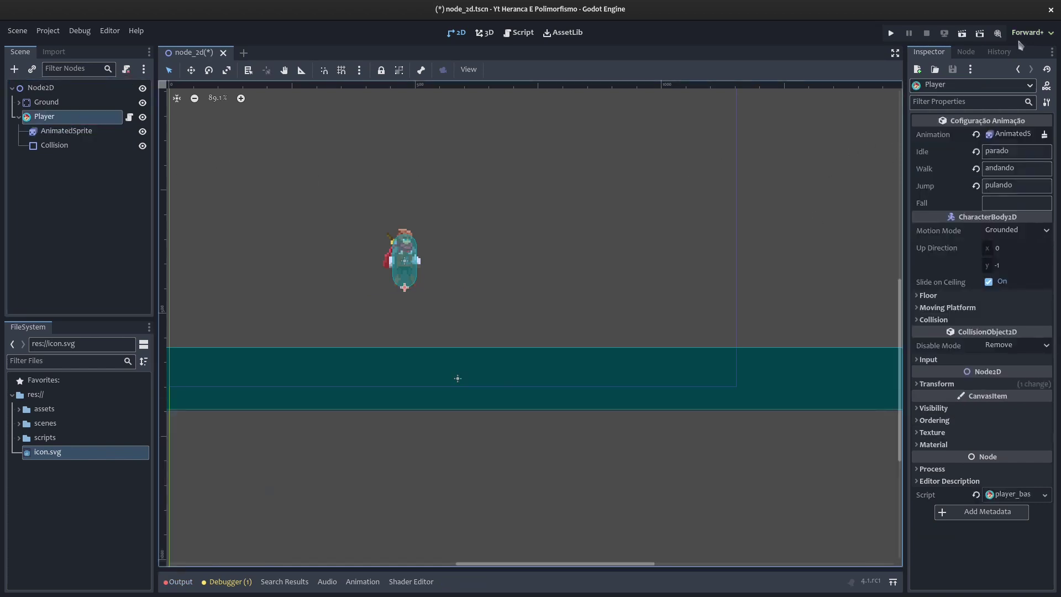
pyautogui.click(962, 34)
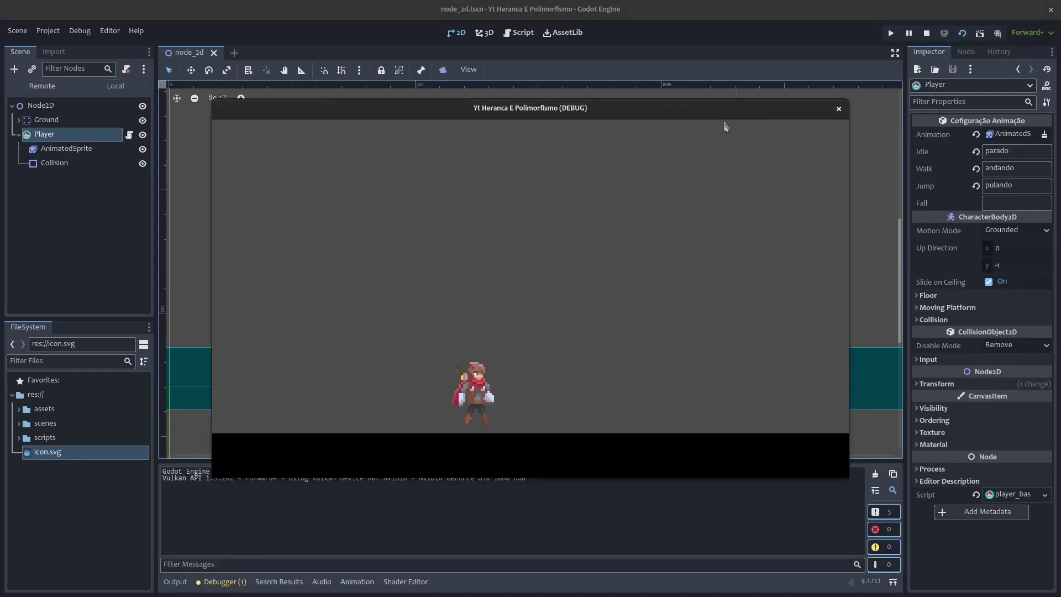
pyautogui.press('space')
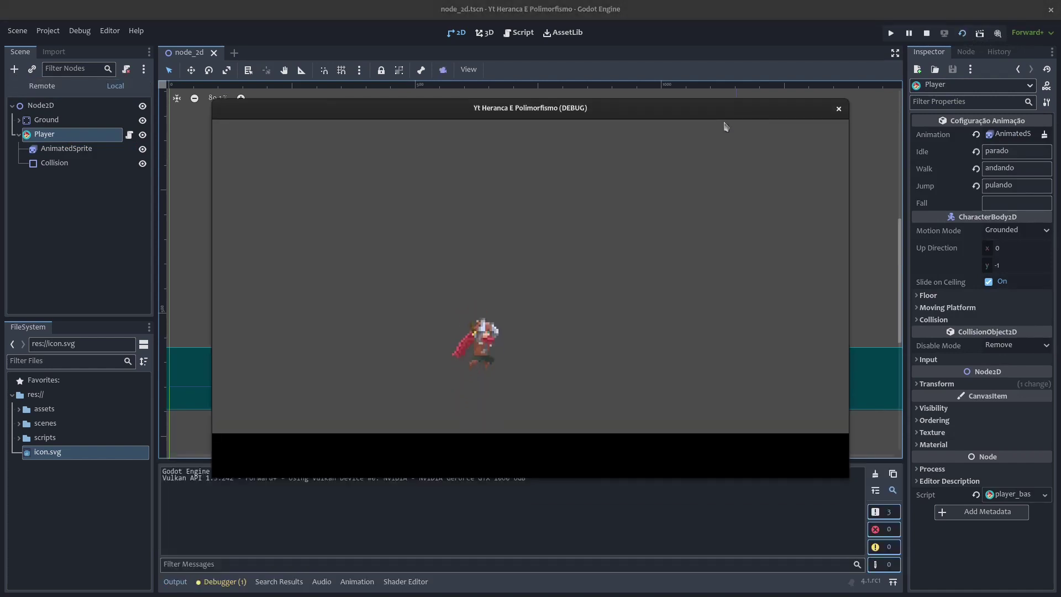
# - Stop the game and set the Fall animation name to caindo
pyautogui.click(838, 108)
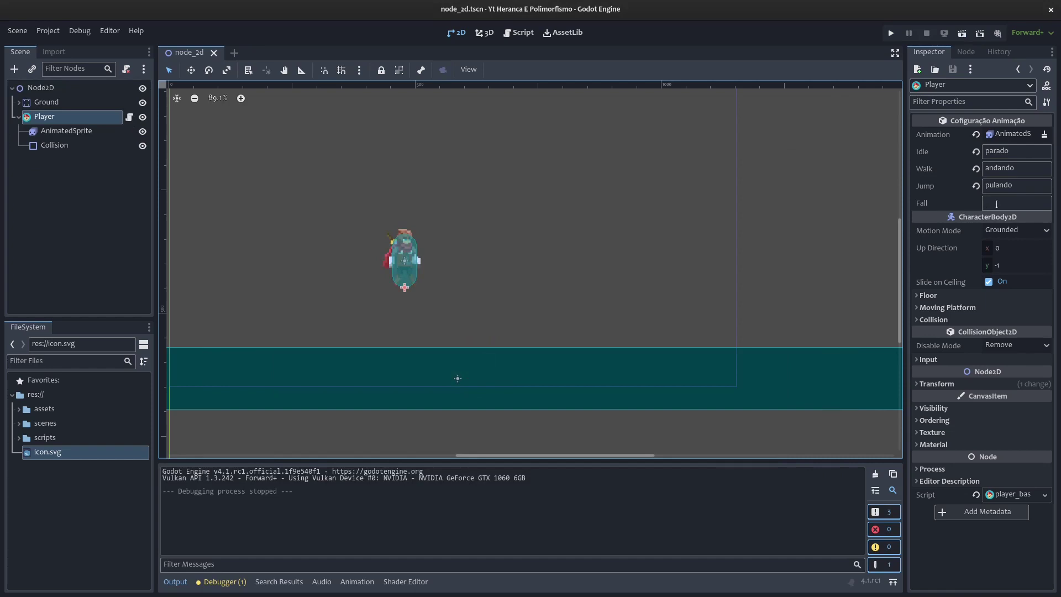
pyautogui.click(996, 202)
pyautogui.write('caindo')
pyautogui.press('Return')
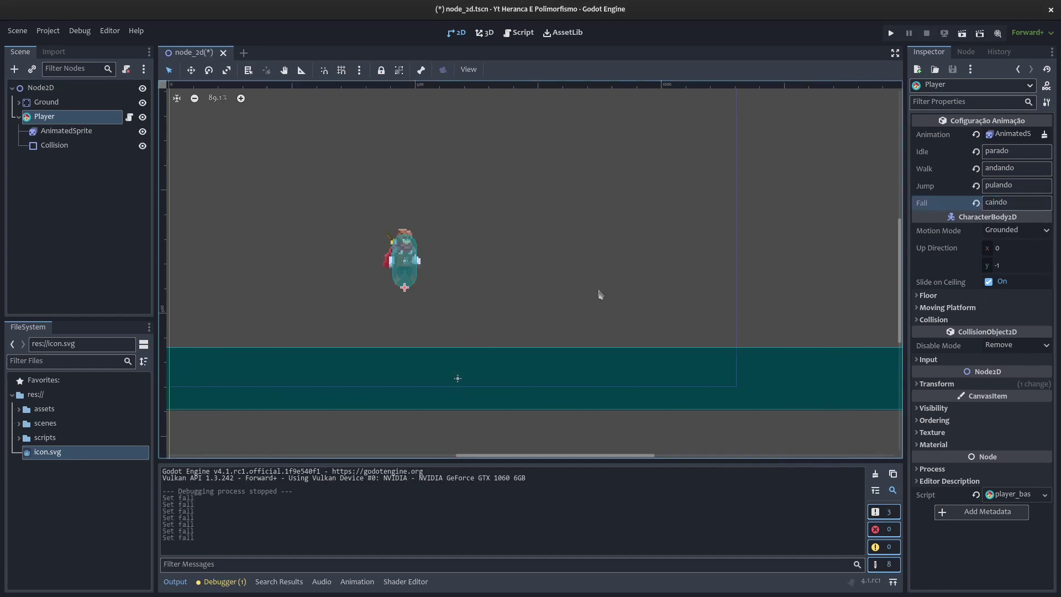
# - Run the game, jump and walk left and right to test all animations, then stop
pyautogui.click(962, 34)
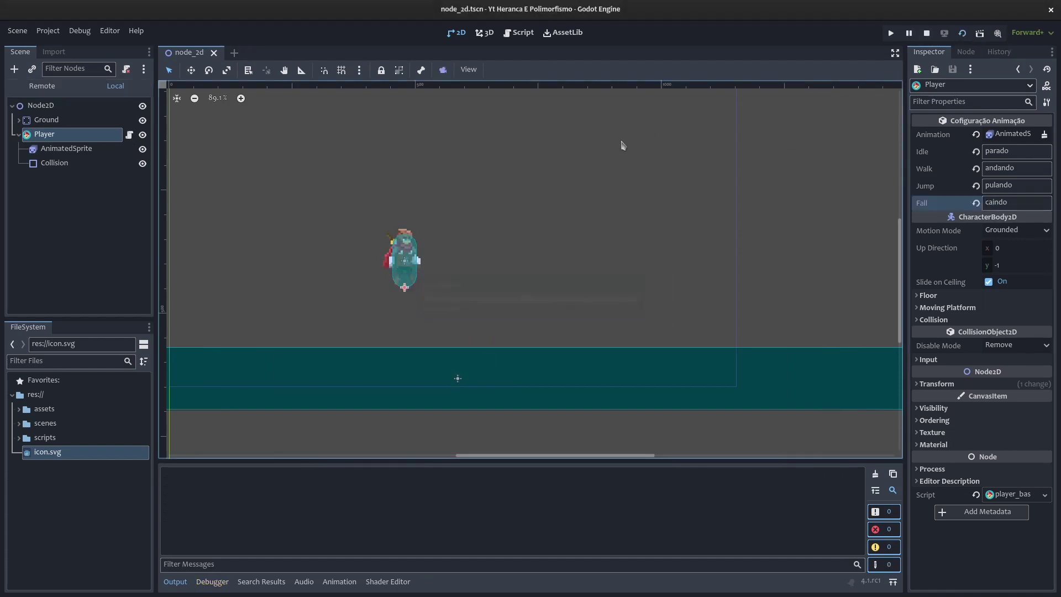
pyautogui.press('space')
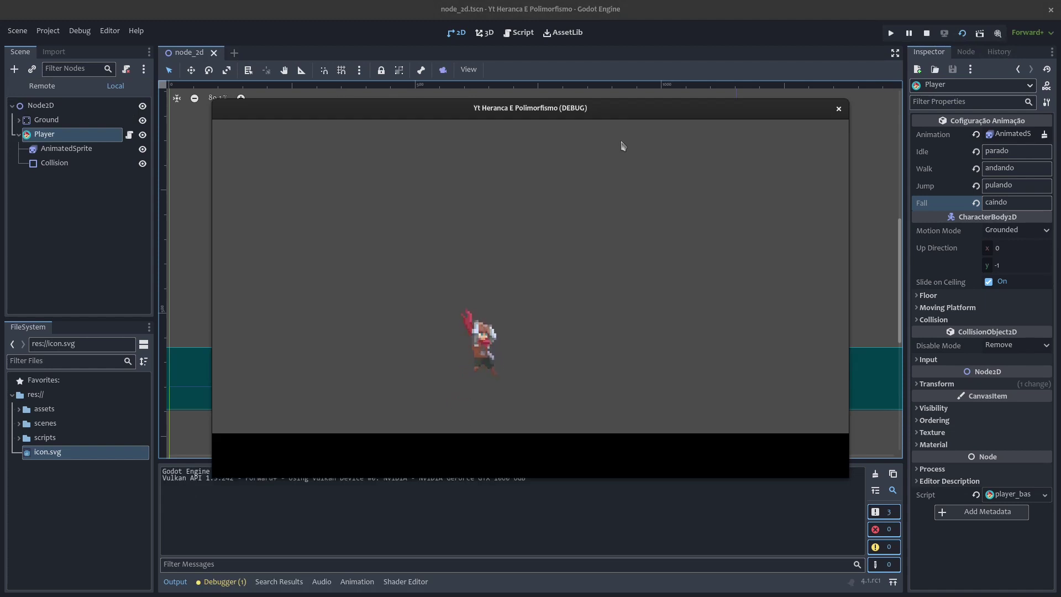
pyautogui.press('Left')
pyautogui.press('Right')
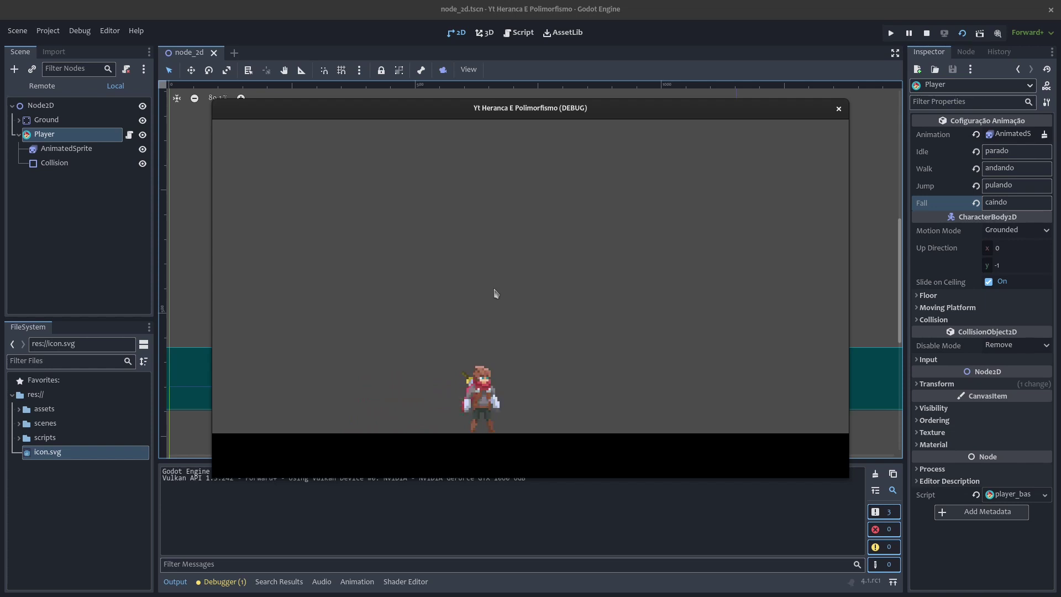
pyautogui.press('Right')
pyautogui.press('Left')
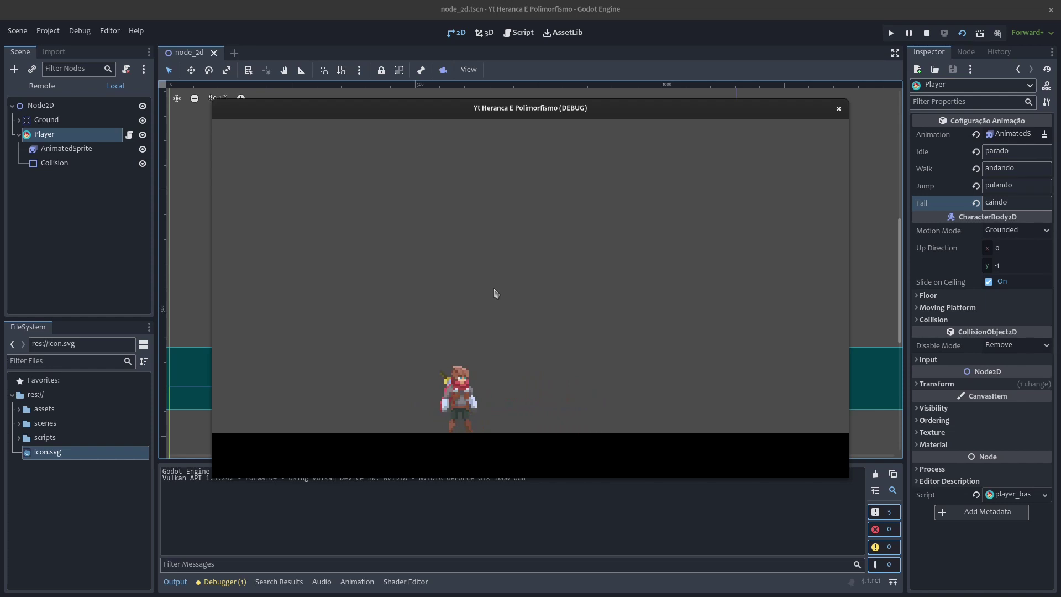
pyautogui.press('space')
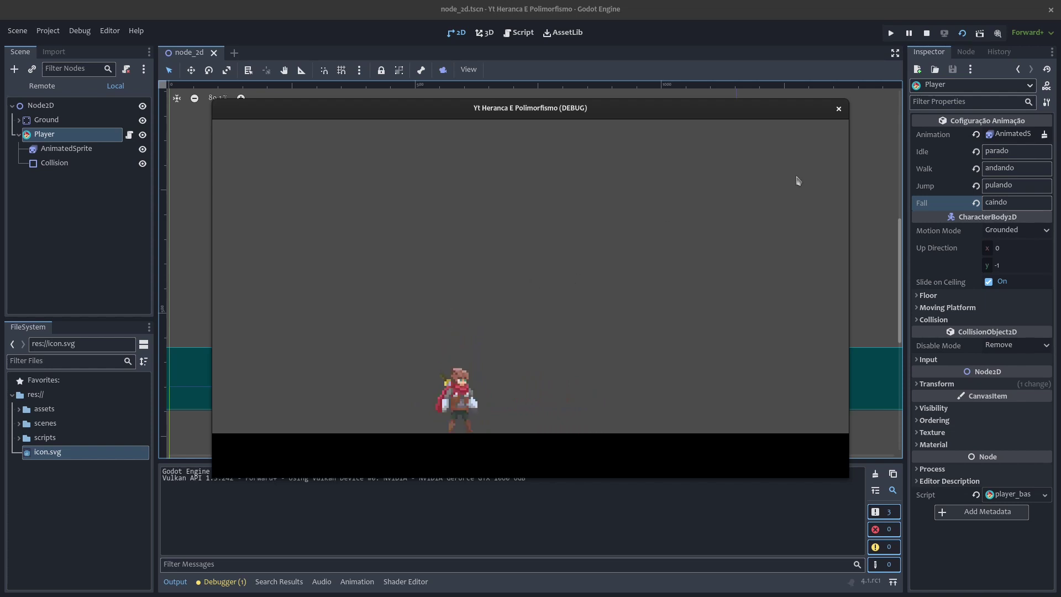
pyautogui.click(838, 109)
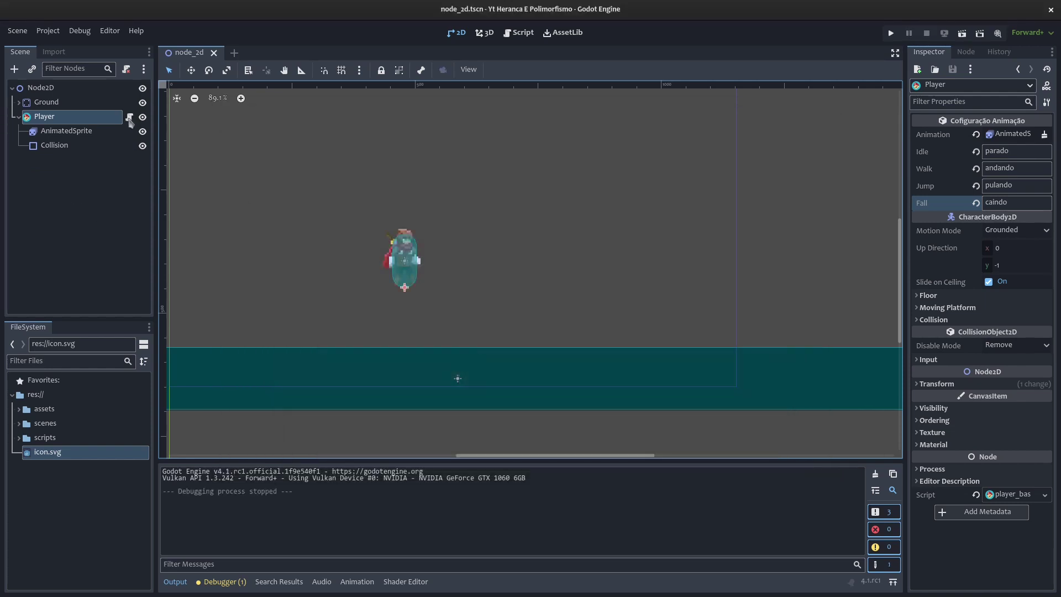
# - In player_base.gd, replace pass in on_animation_walk with print("tocar som")
pyautogui.click(129, 117)
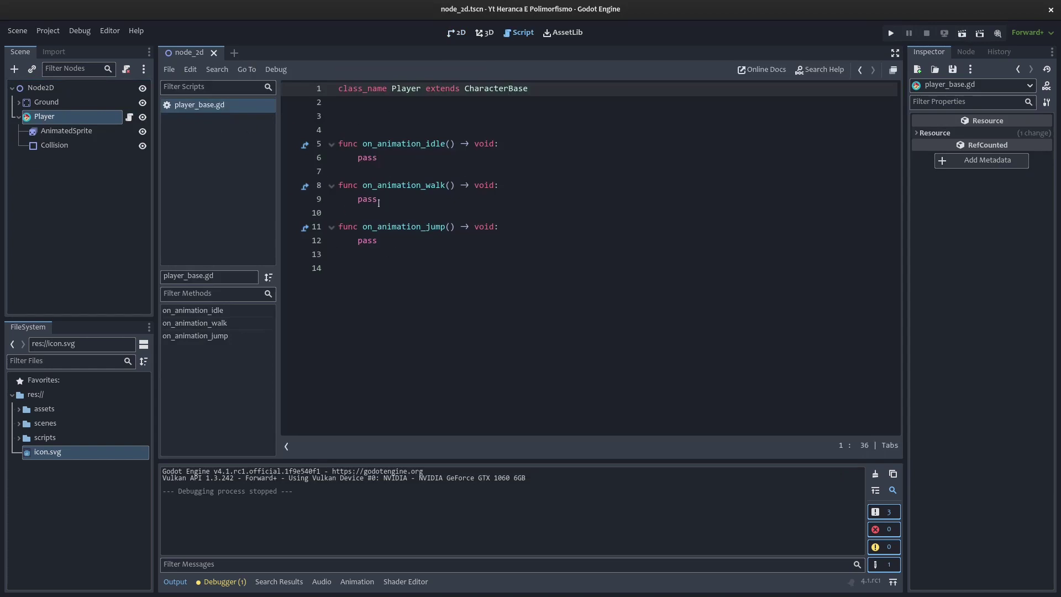
pyautogui.doubleClick(368, 199)
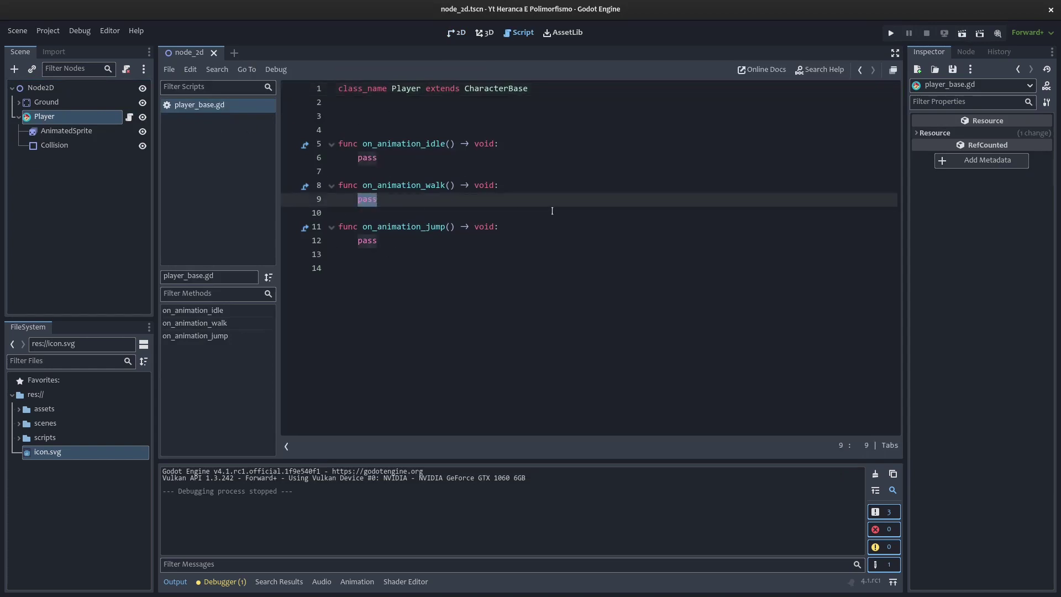
pyautogui.write('pr')
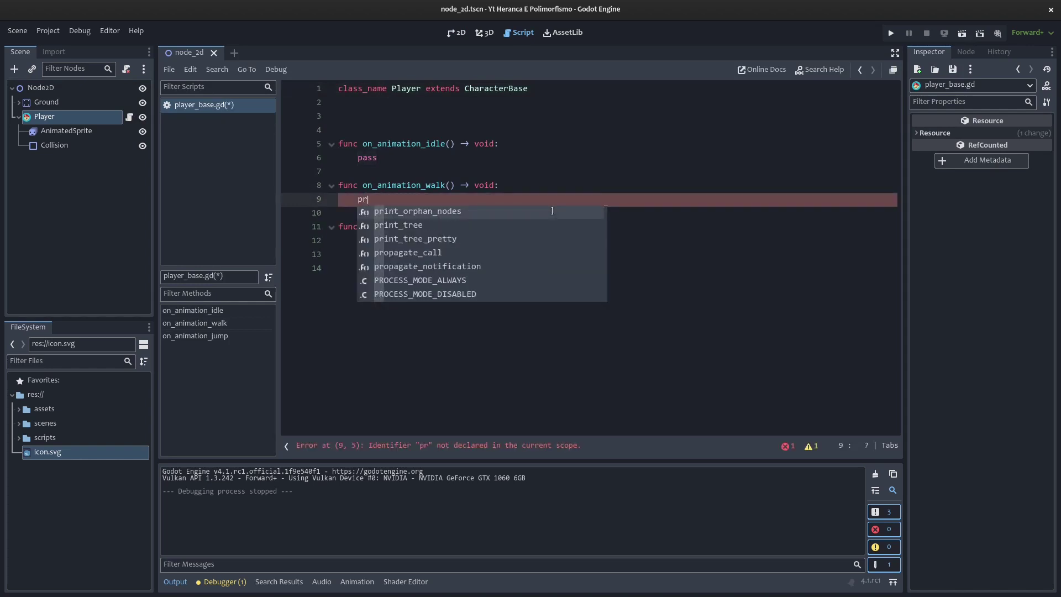
pyautogui.write('int')
pyautogui.press('BackSpace')
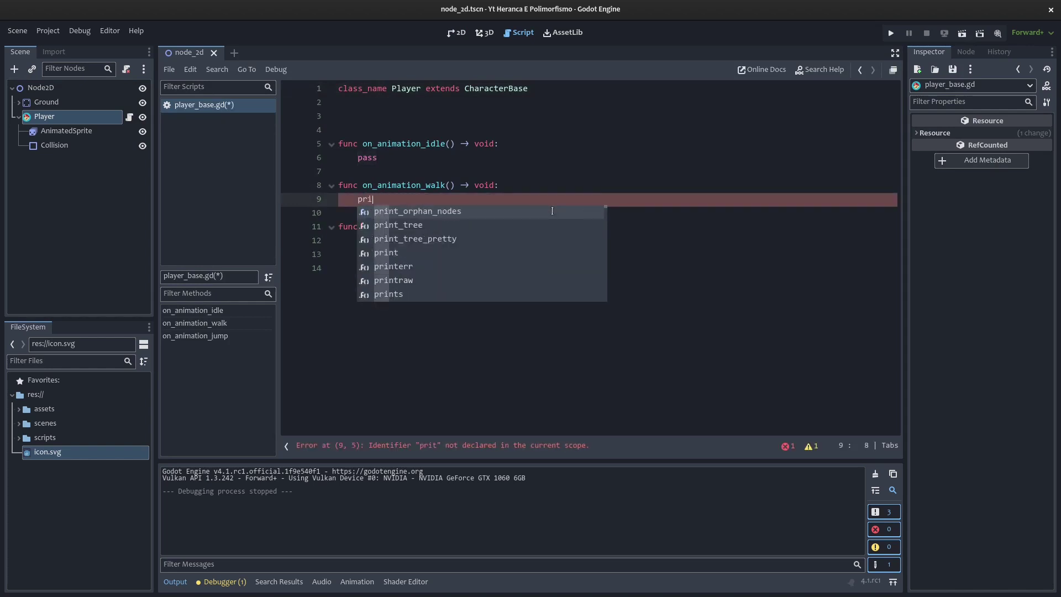
pyautogui.write('nt')
pyautogui.press('Down')
pyautogui.press('Down')
pyautogui.press('Down')
pyautogui.press('Return')
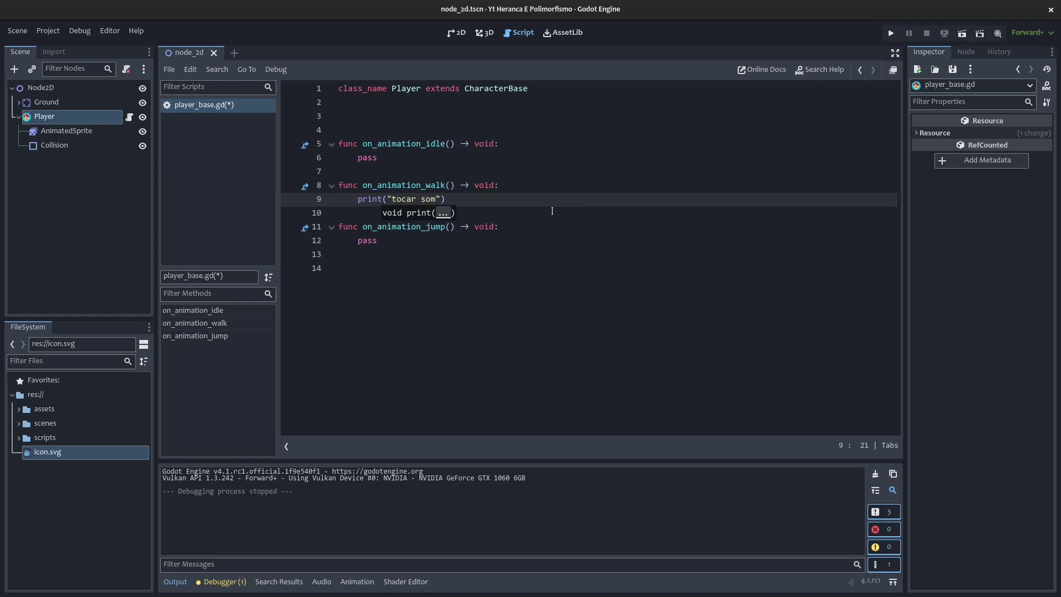
pyautogui.click(547, 216)
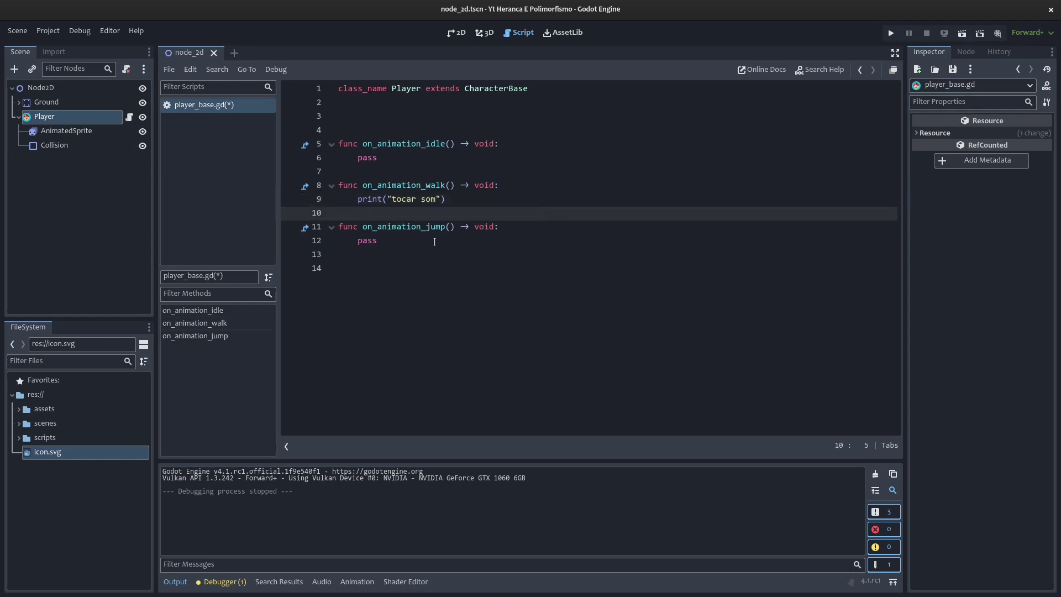
# - Run the scene and walk the character to trigger the "tocar som" output, then close it
pyautogui.click(962, 33)
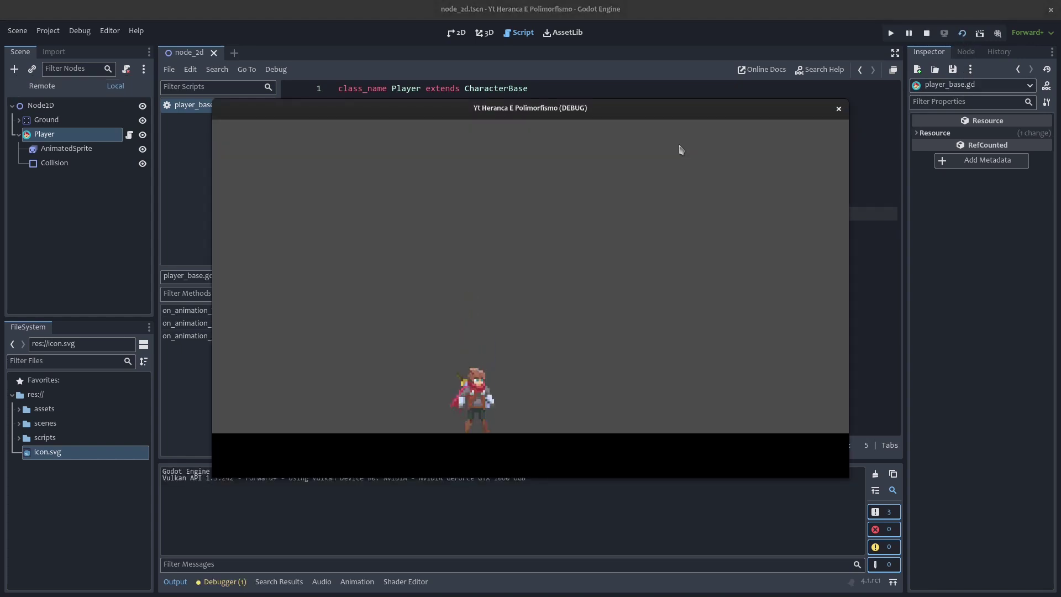
pyautogui.press('Right')
pyautogui.press('Left')
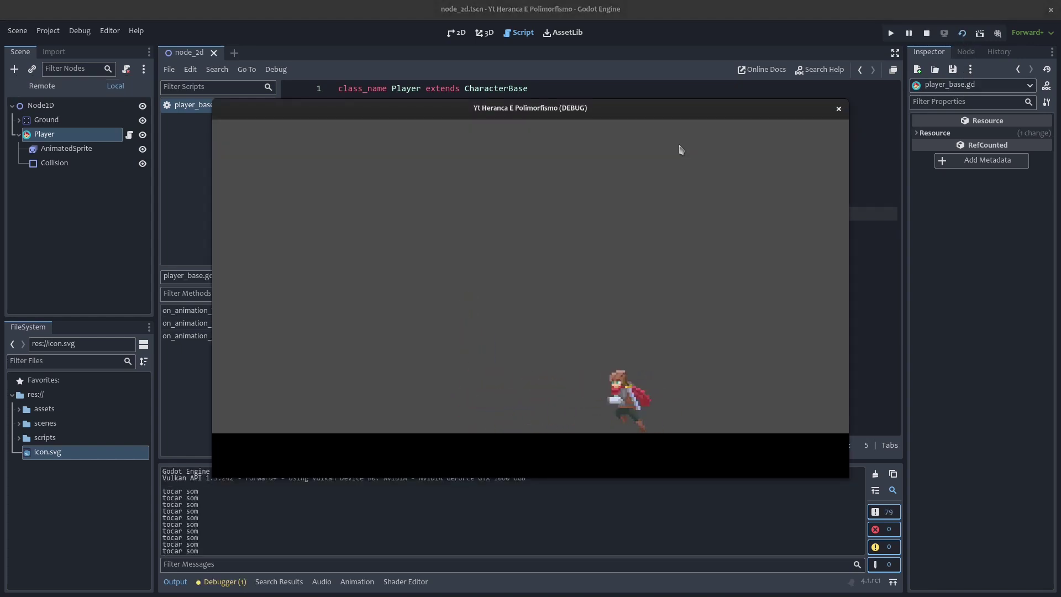
pyautogui.click(838, 110)
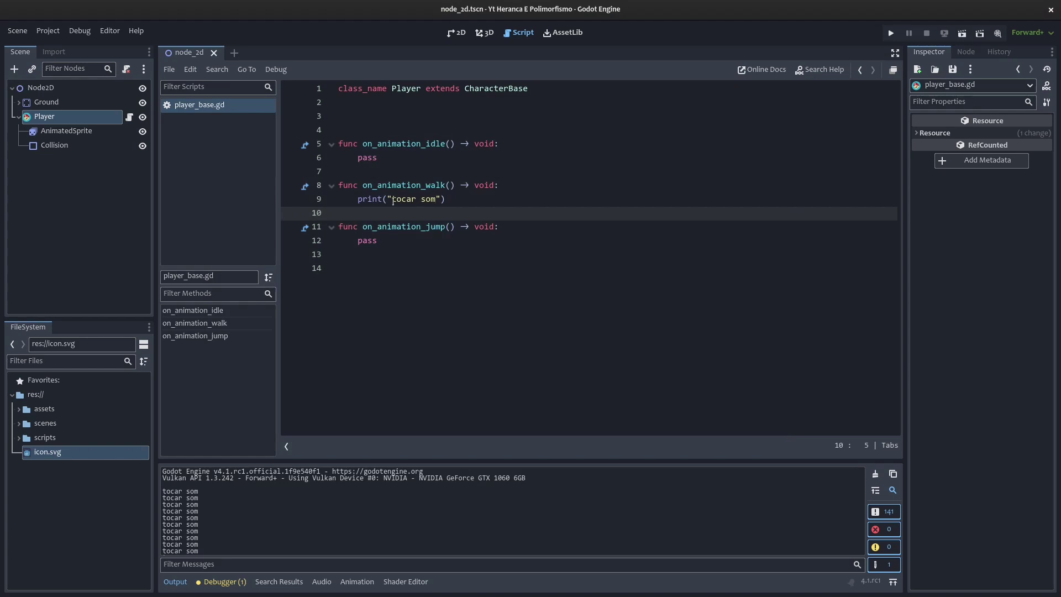
# - Restore pass in the walk callback and save the script
pyautogui.moveTo(357, 198); pyautogui.dragTo(480, 195)
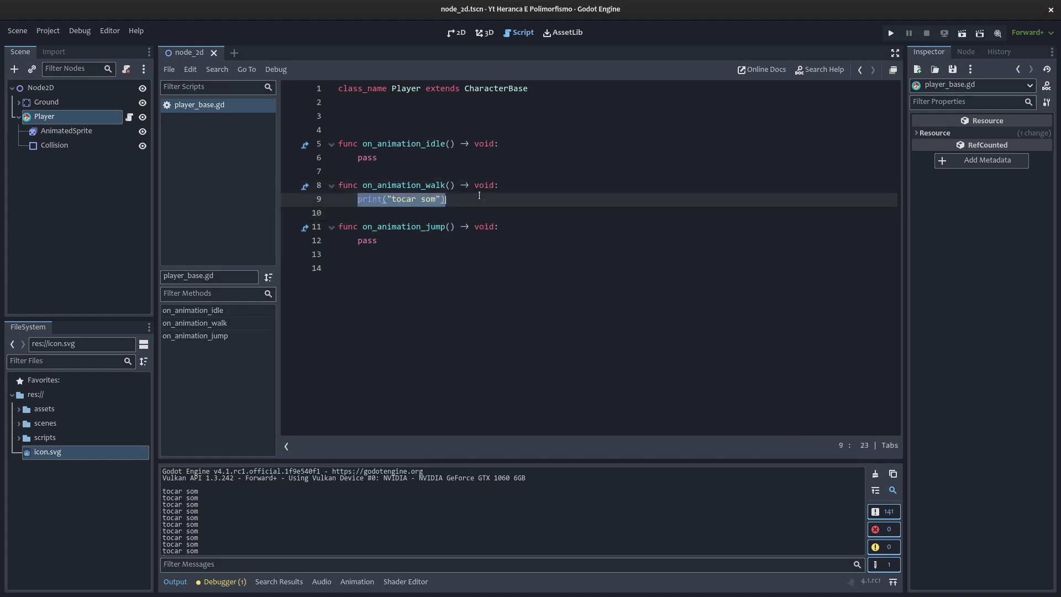
pyautogui.write('pass')
pyautogui.hotkey('ctrl', 's')
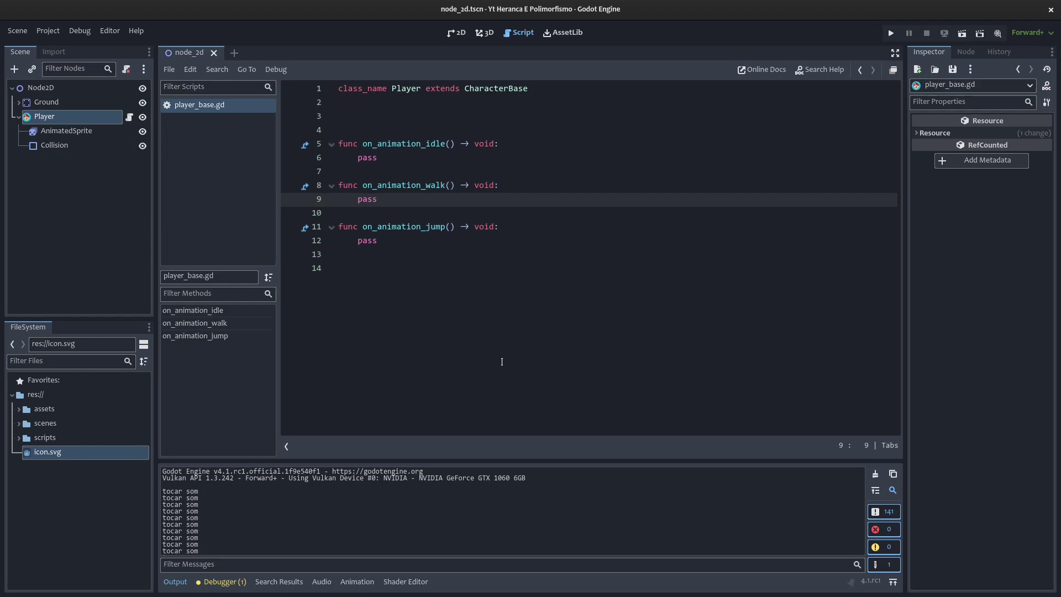
pyautogui.press('super')
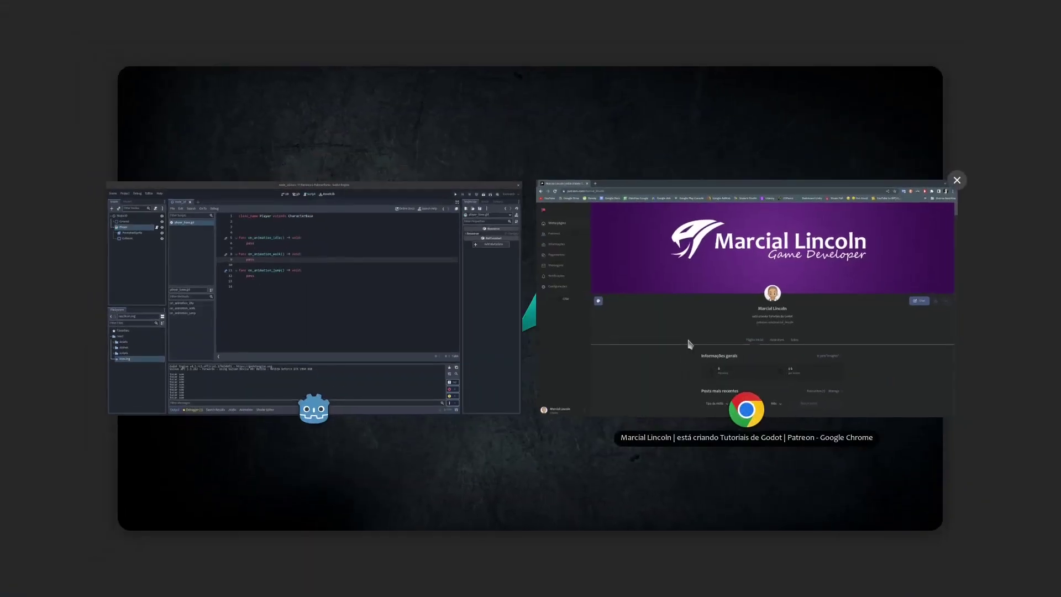
# - Scroll Patreon down to the 'Inimigo com dois tipos de ataque' post and load its video in fullscreen
pyautogui.click(690, 343)
pyautogui.scroll(-5, 500, 243)
pyautogui.scroll(-6, 500, 240)
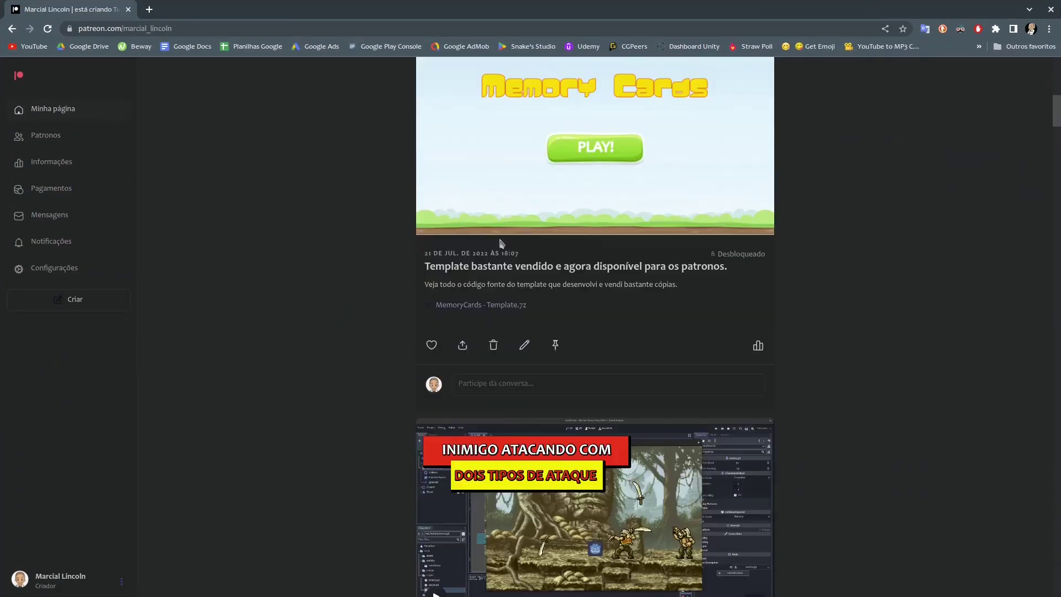
pyautogui.scroll(-5, 500, 241)
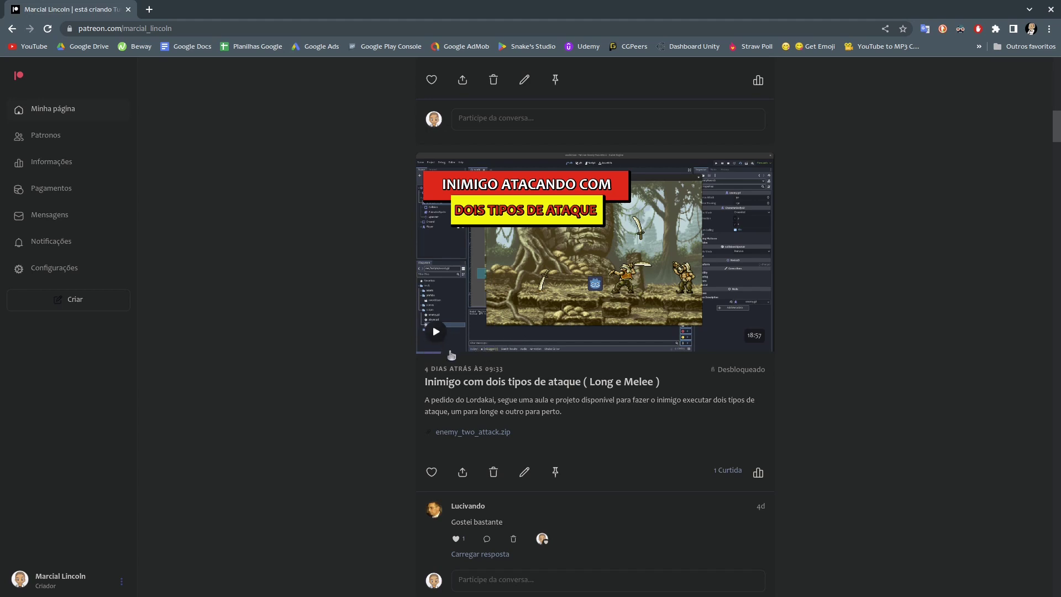
pyautogui.click(626, 264)
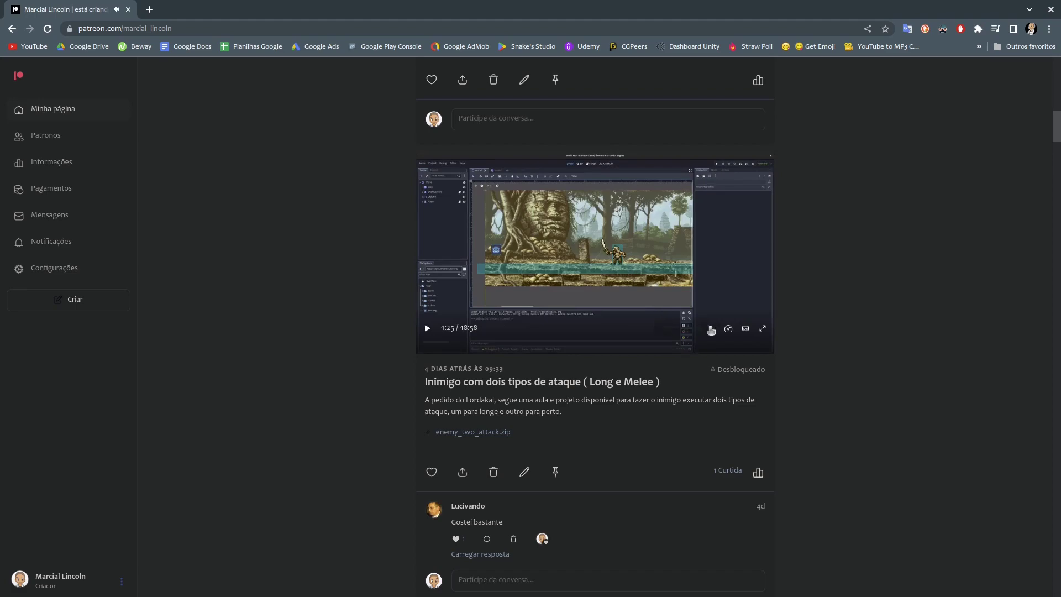
pyautogui.click(762, 328)
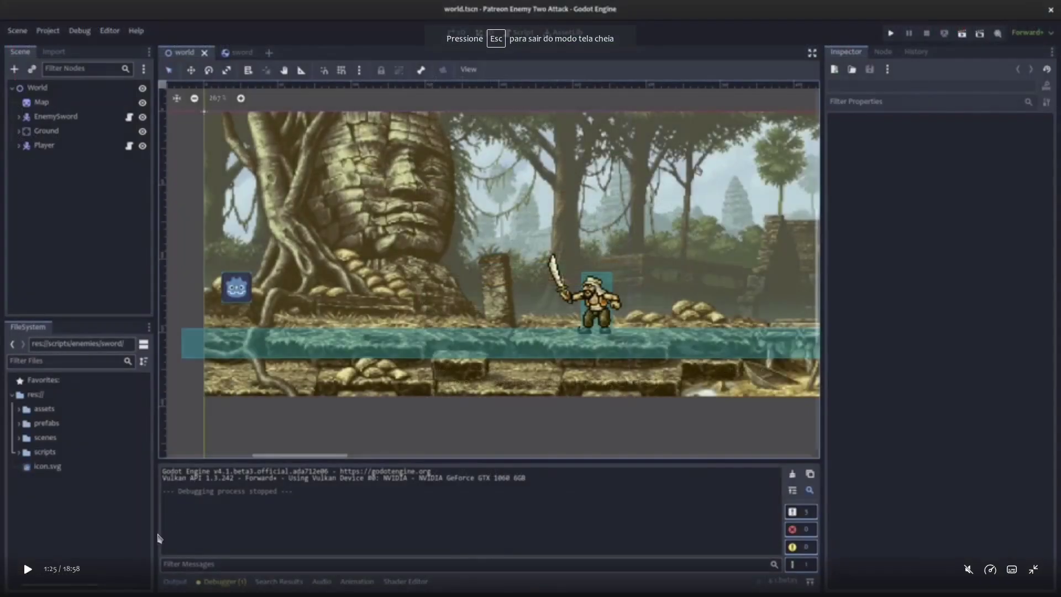
# - Play the enemy attack video, jumping between the sprite animation and running game parts, then exit fullscreen
pyautogui.click(159, 538)
pyautogui.click(149, 587)
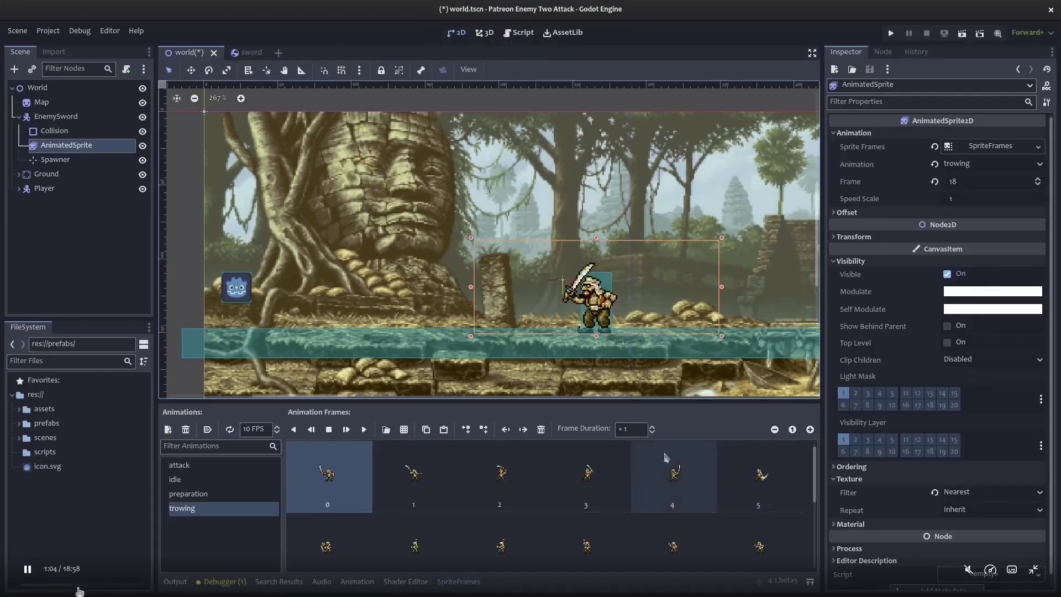
pyautogui.click(61, 589)
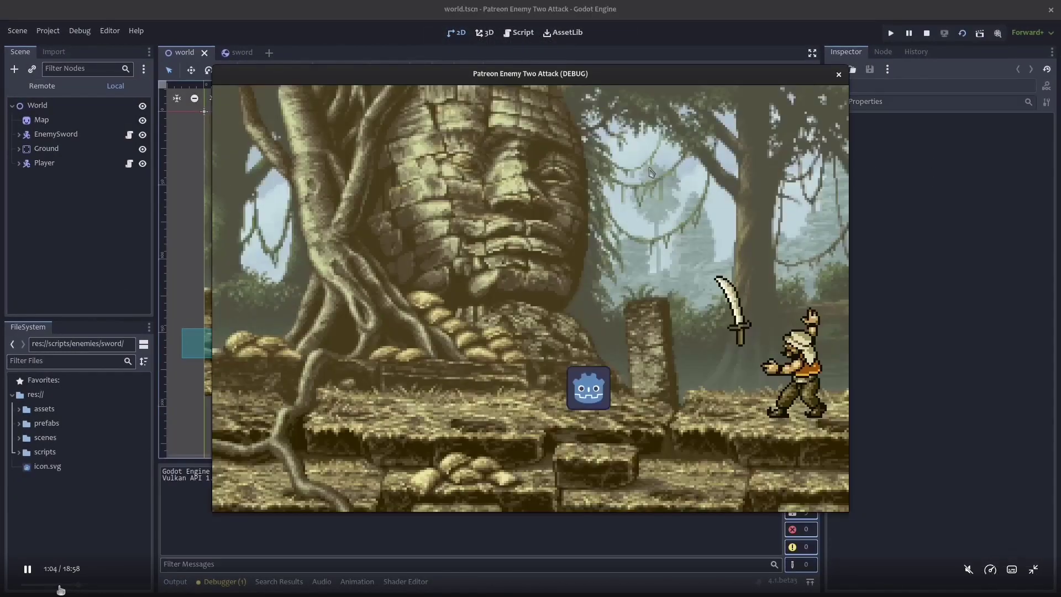
pyautogui.click(58, 589)
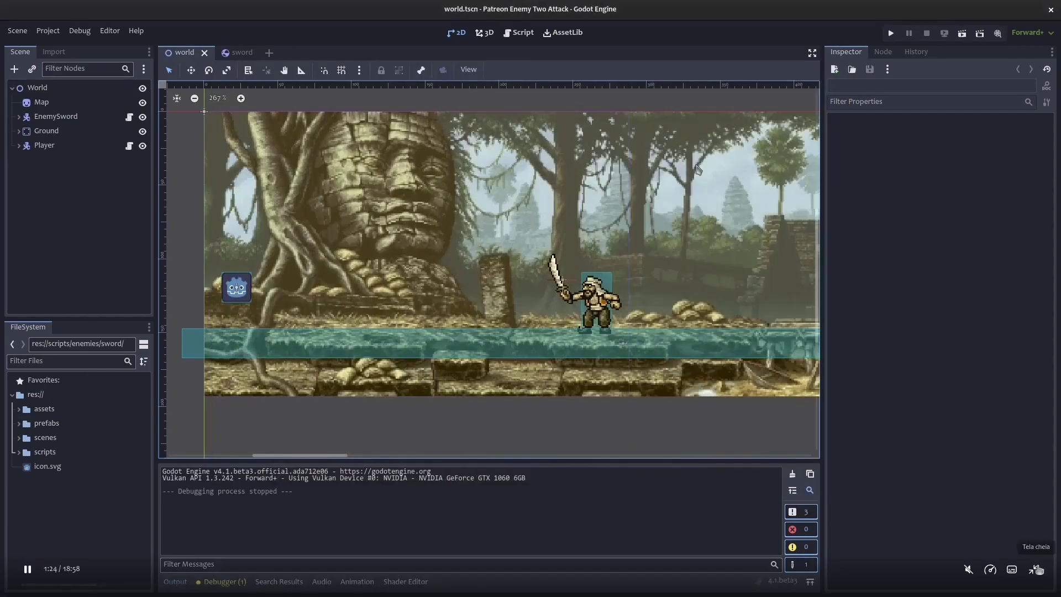
pyautogui.click(1035, 569)
pyautogui.press('super')
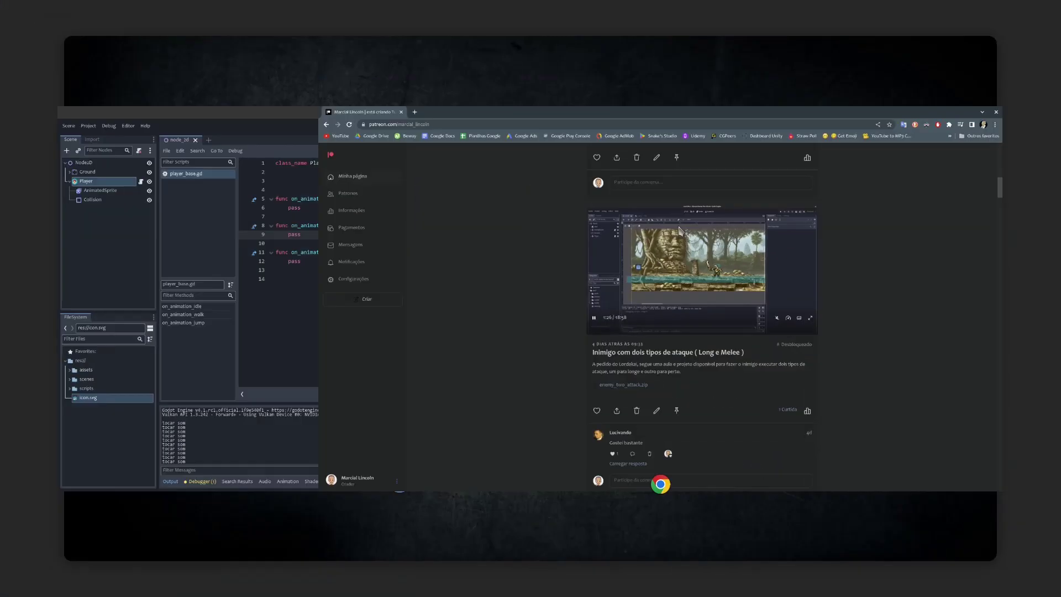
# - Bring Godot back and show the node_2d scene's 2D canvas with the Player above the ground
pyautogui.click(422, 273)
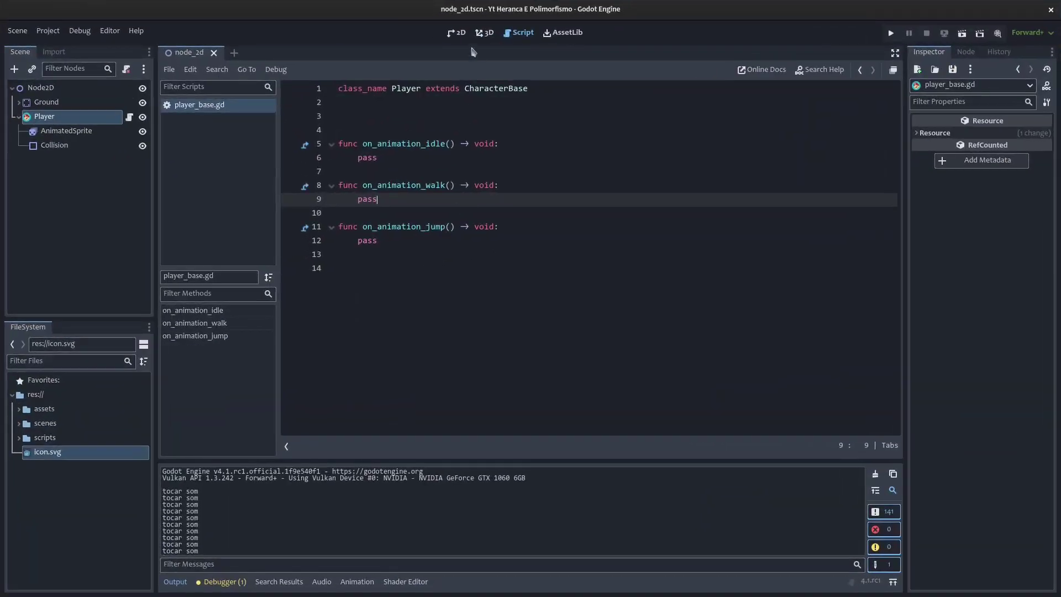
pyautogui.click(456, 33)
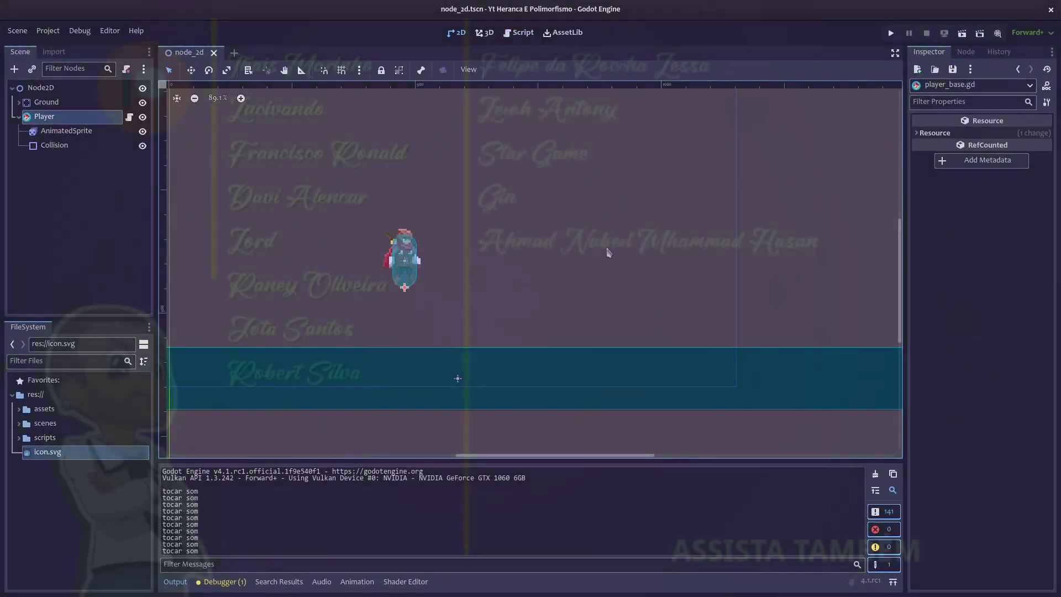